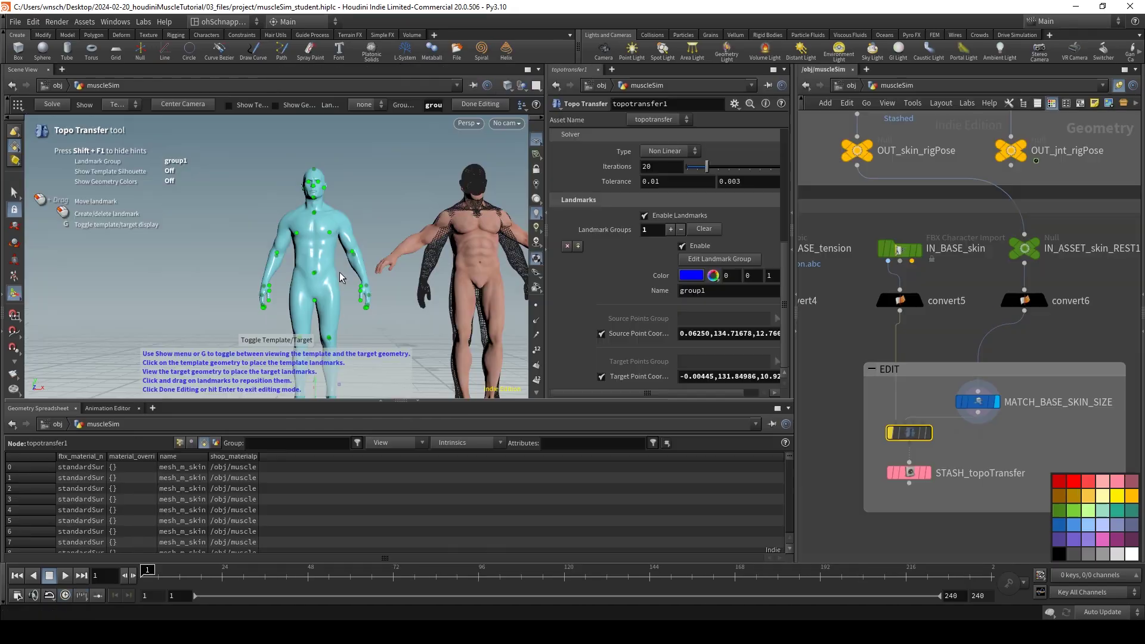
- Toggle the Topo Transfer display between the template body and the target character
key(g)
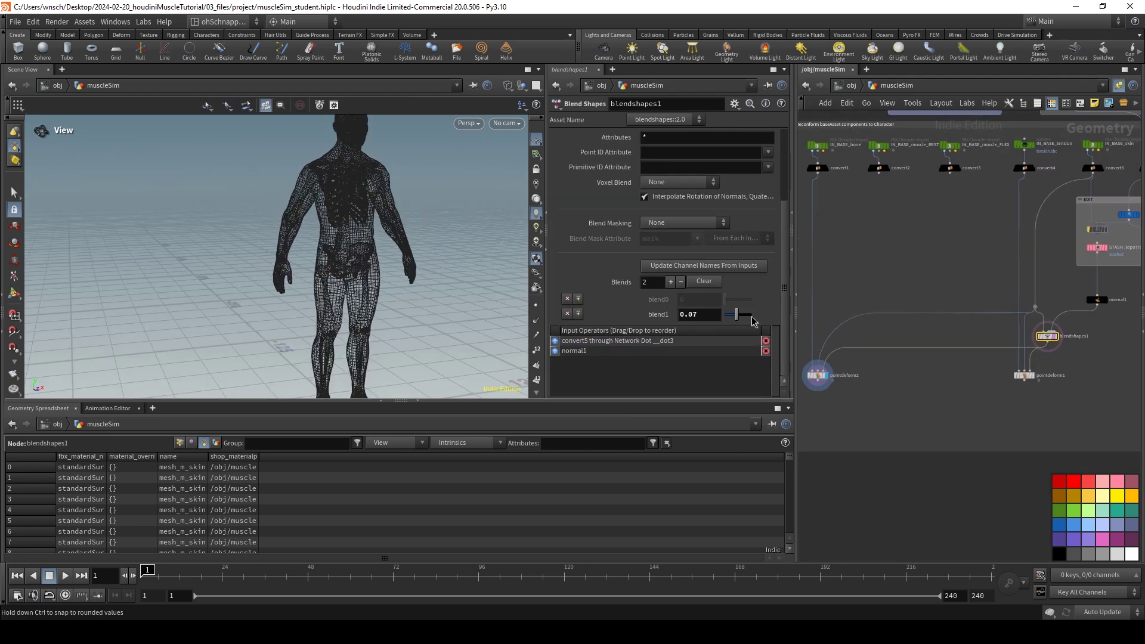
- Turn off asset and turn on muscle in the SIM node's Step_Visibility
drag(316, 232, 325, 230)
scroll(324, 229, up, 5)
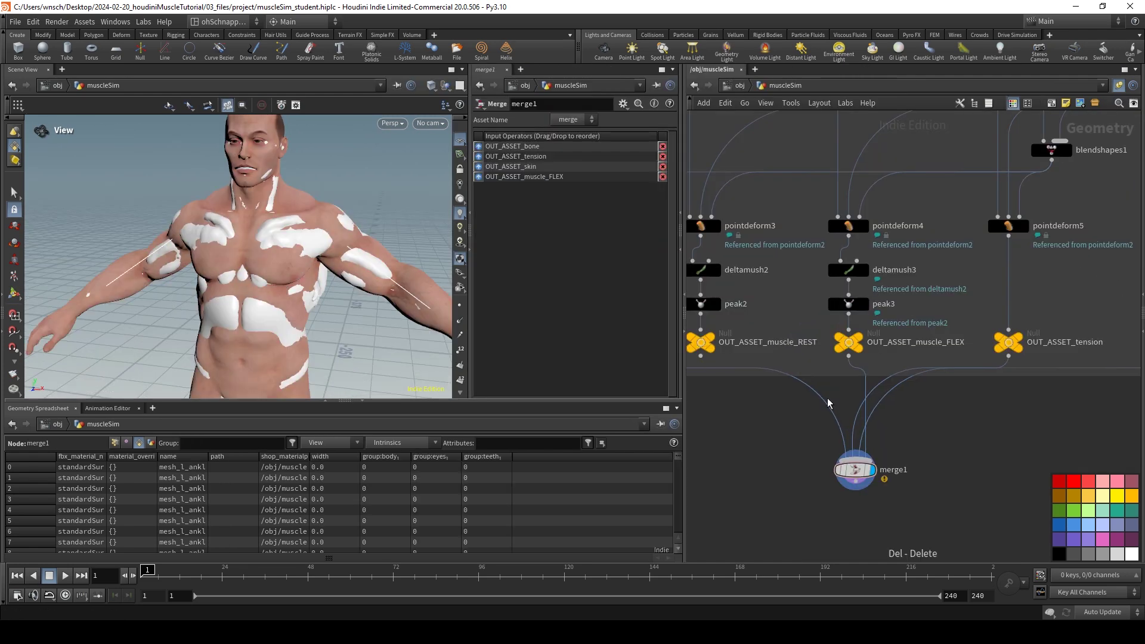
drag(351, 226, 339, 310)
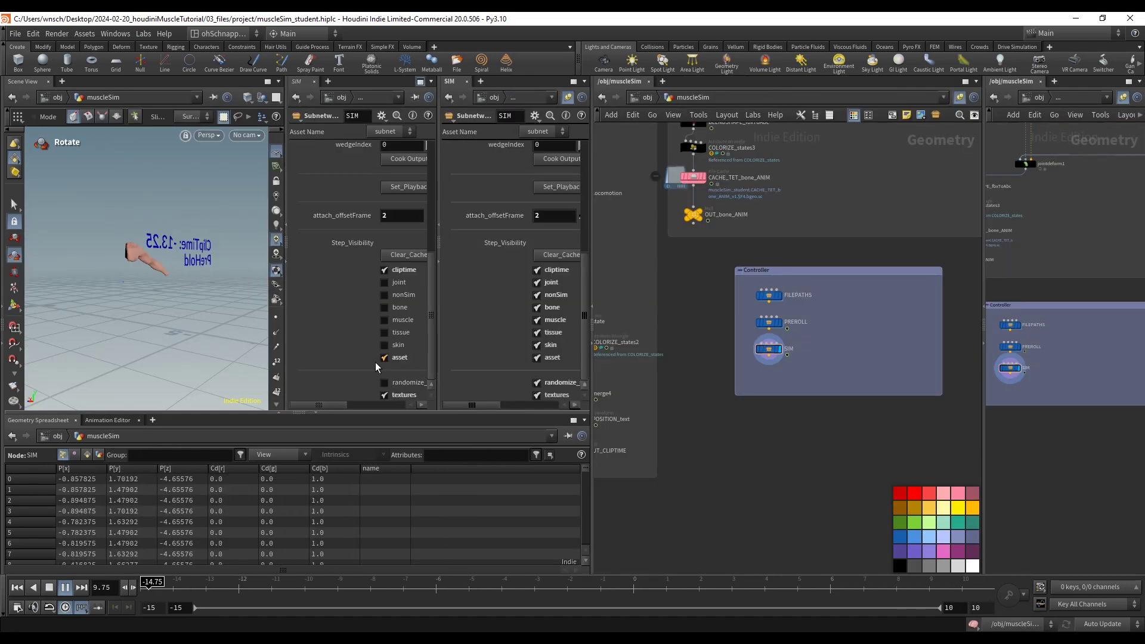
click(384, 358)
click(398, 320)
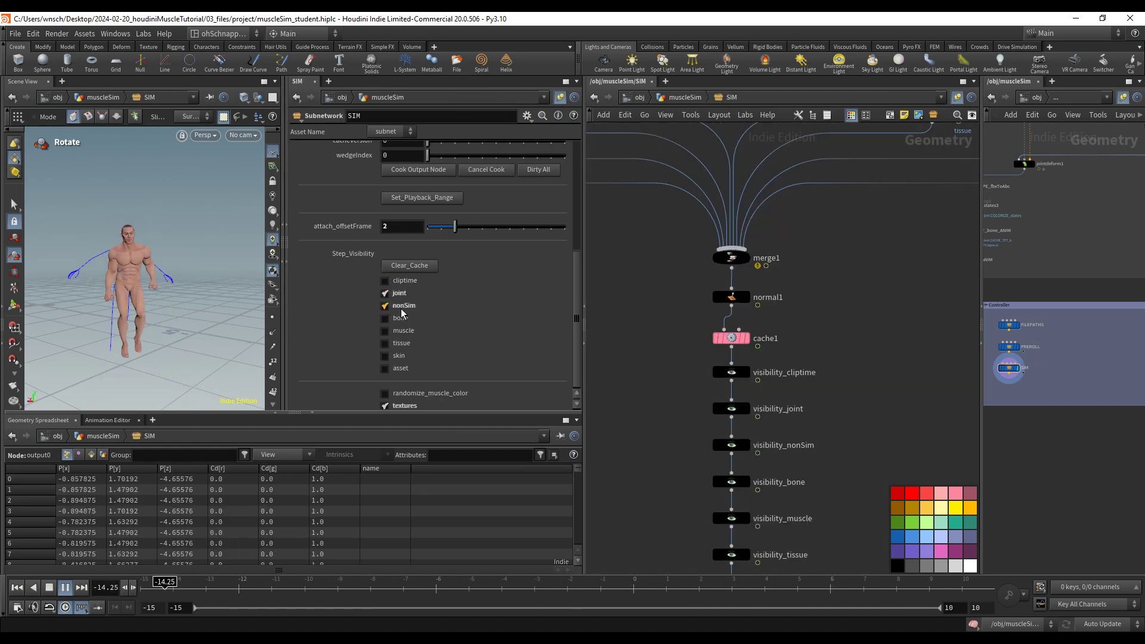
scroll(613, 320, down, 3)
scroll(639, 302, down, 3)
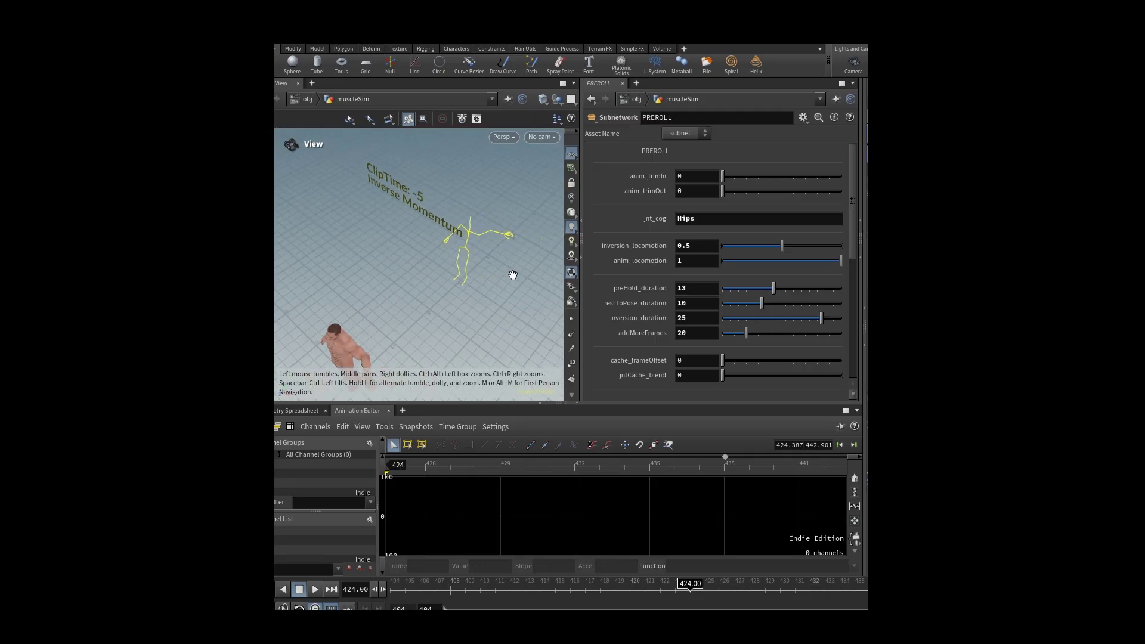
- Reduce the PREROLL inversion_duration from 25 to 3 and review the preroll frames
drag(688, 591, 653, 590)
middle_drag(489, 268, 461, 283)
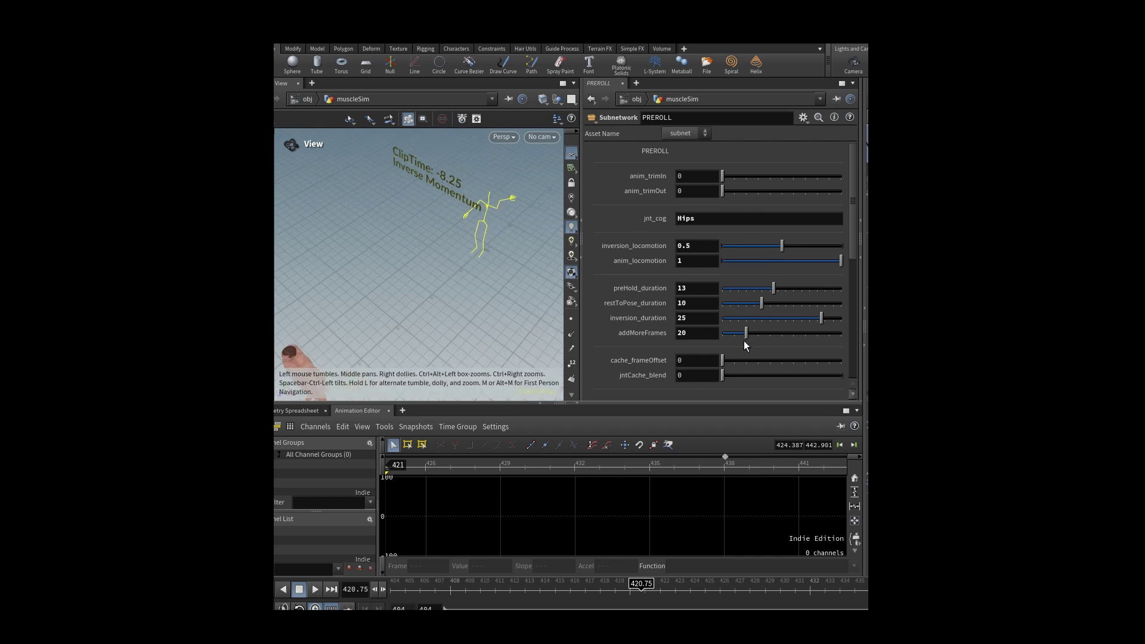
drag(820, 321, 744, 323)
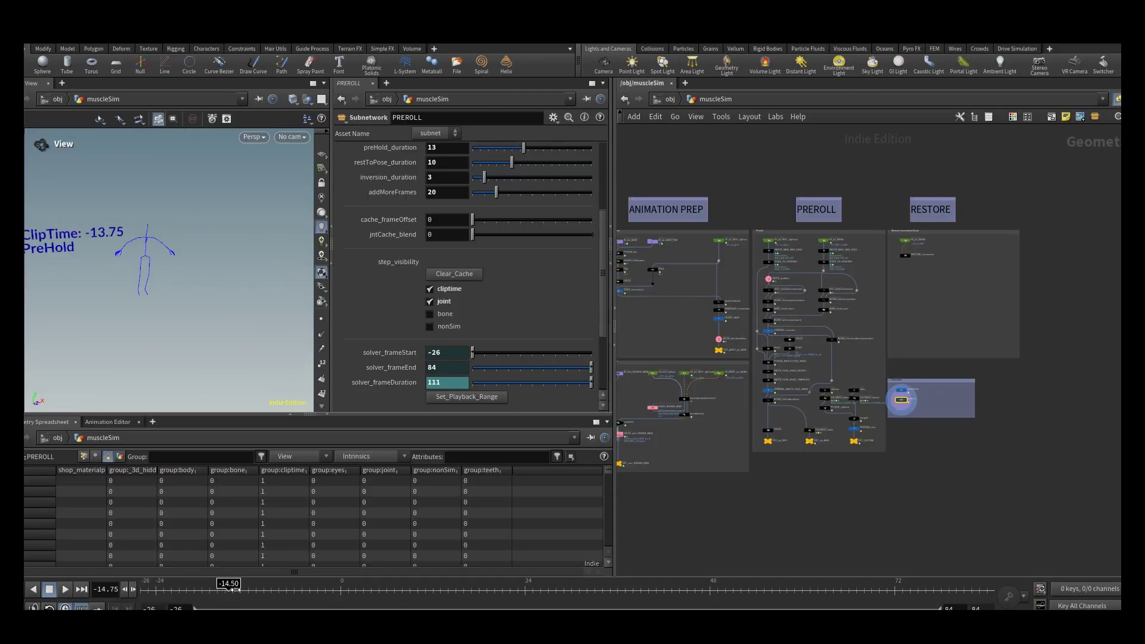
drag(236, 589, 472, 588)
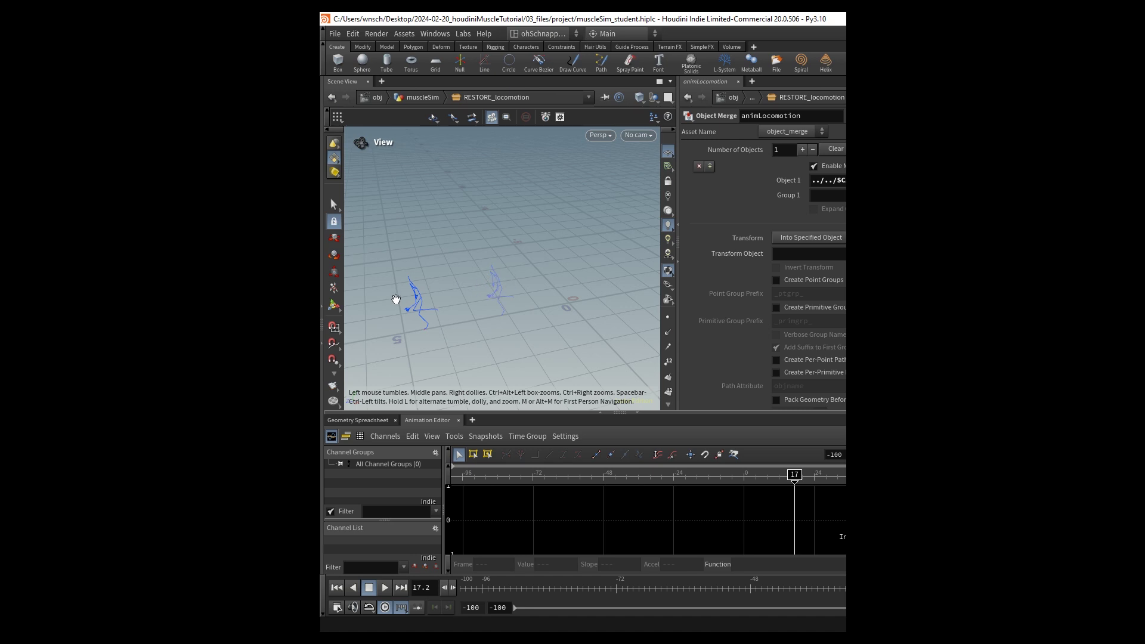
- Scrub through the preroll and restored locomotion, orbiting around the skeletons to review them
mouse_move(703, 475)
mouse_down()
mouse_move(826, 474)
mouse_move(775, 474)
mouse_up()
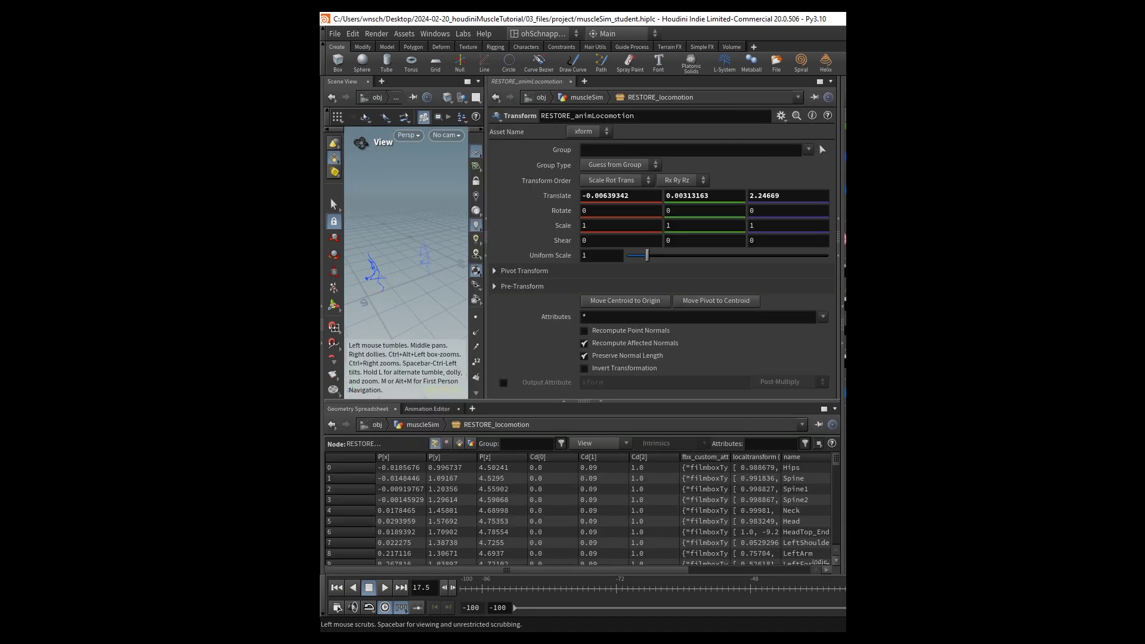
mouse_move(1118, 588)
mouse_down()
mouse_move(1037, 588)
mouse_move(1123, 588)
mouse_up()
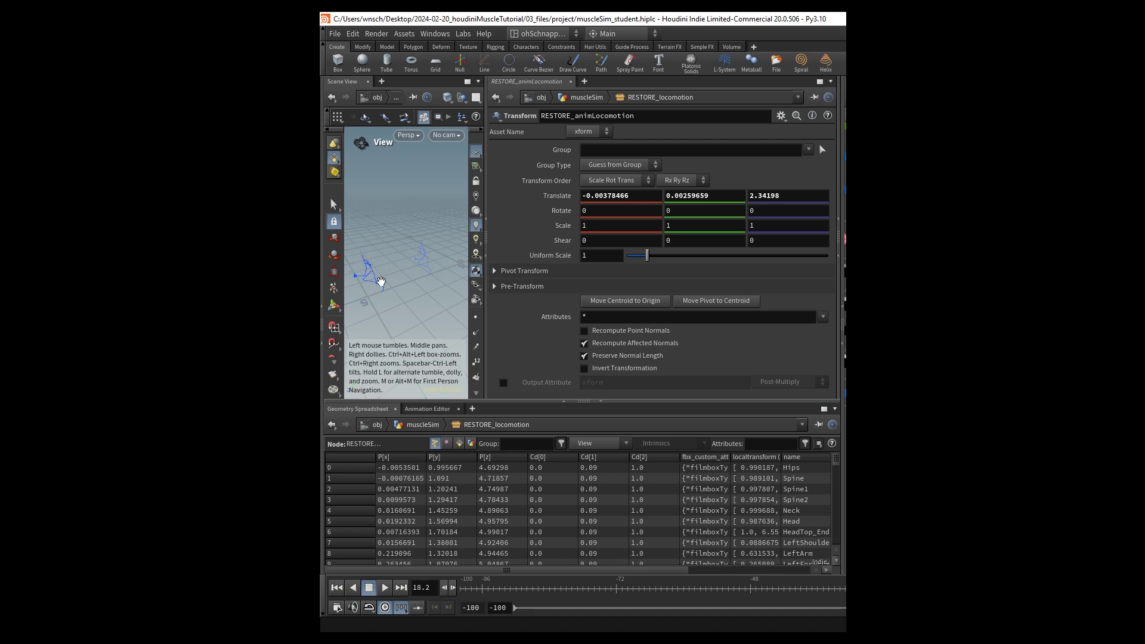
mouse_move(375, 273)
mouse_down()
mouse_move(394, 276)
mouse_move(392, 262)
mouse_up()
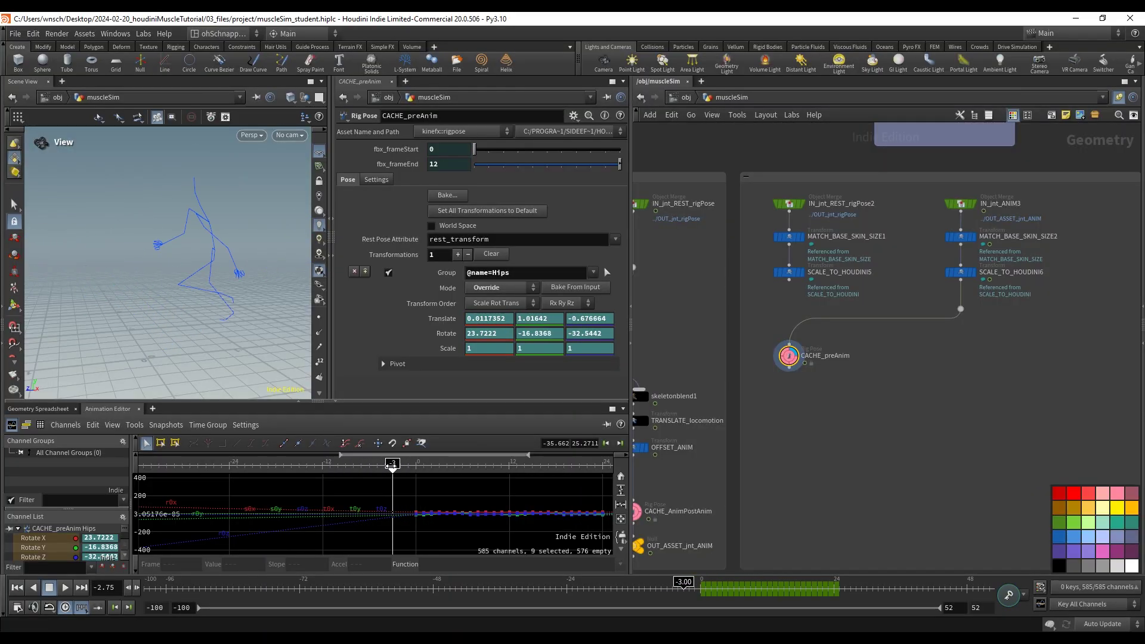
- Select the Hips rotation channels and scrub the rig between frames -24 and 0 to review the pose
scroll(240, 294, down, 3)
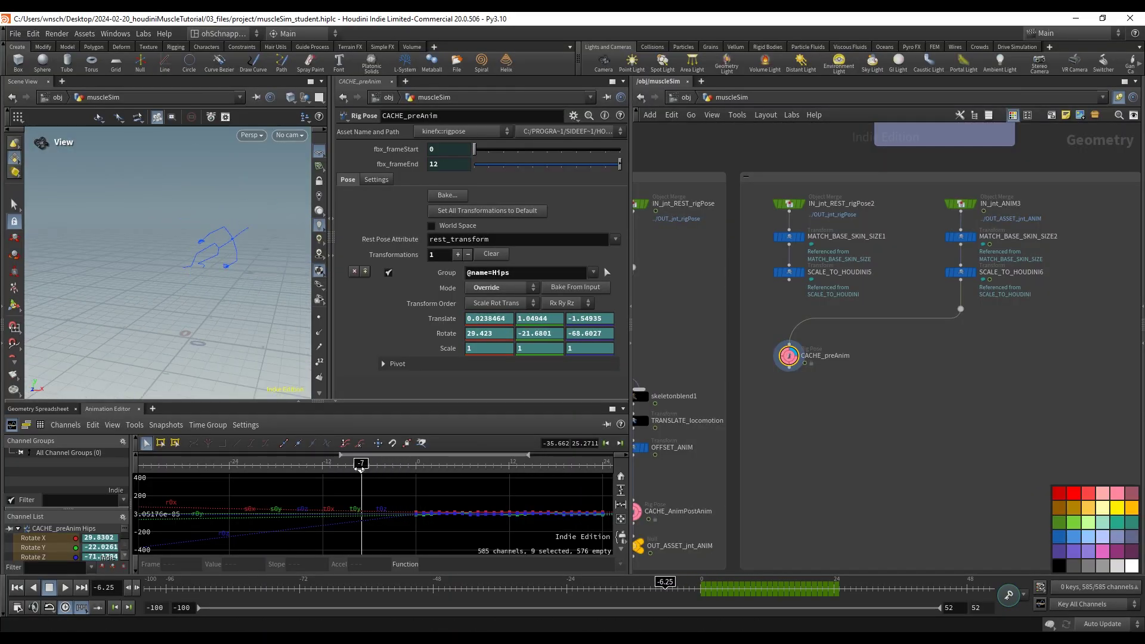
drag(370, 464, 439, 463)
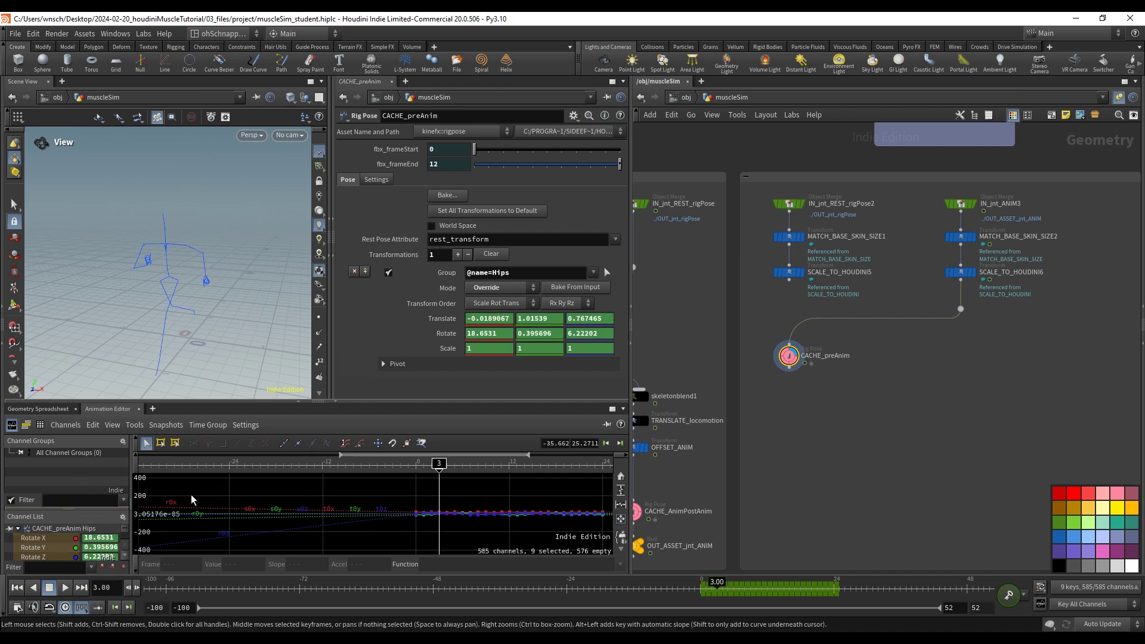
drag(66, 540, 55, 558)
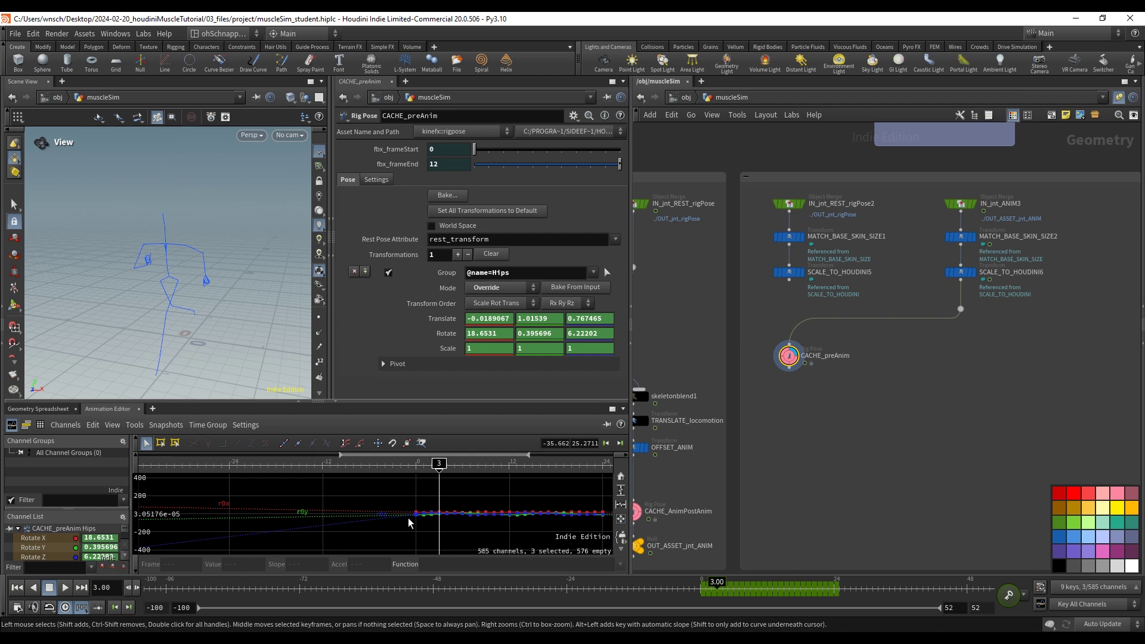
mouse_move(716, 587)
mouse_down()
mouse_move(652, 587)
mouse_move(754, 587)
mouse_move(710, 587)
mouse_up()
drag(373, 471, 351, 491)
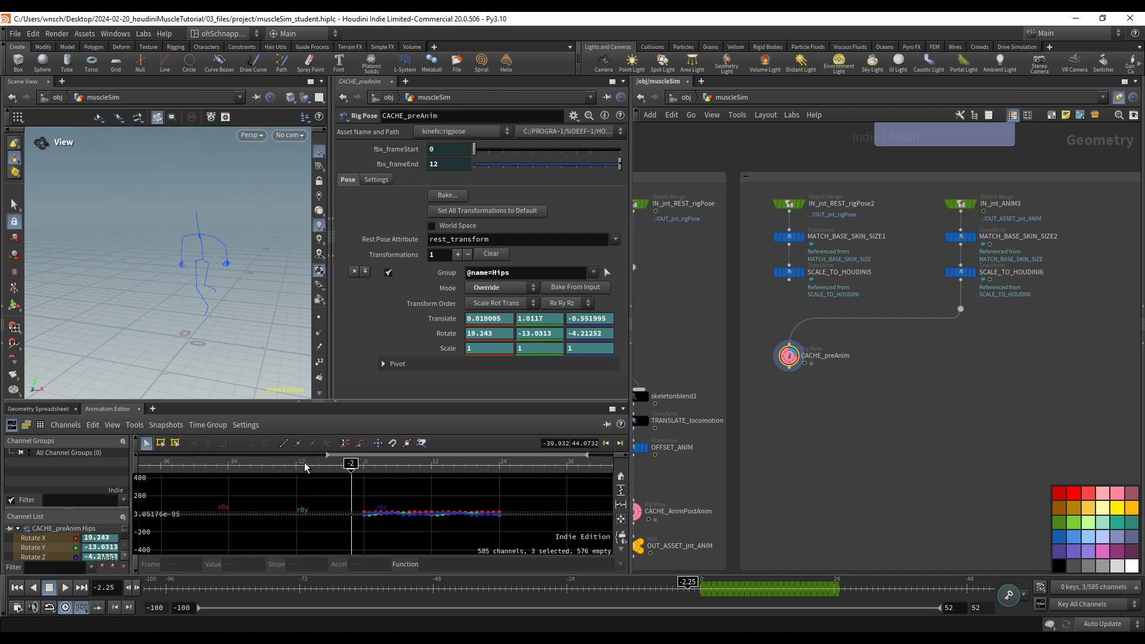
drag(203, 334, 176, 356)
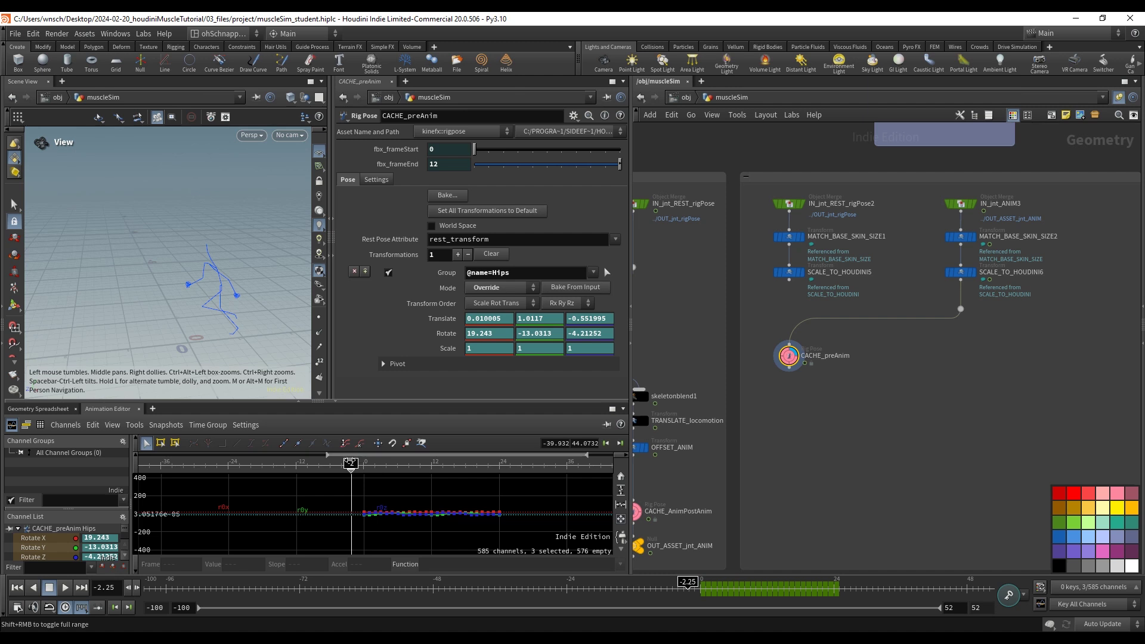
click(354, 463)
mouse_move(354, 462)
mouse_down()
mouse_move(402, 462)
mouse_move(346, 462)
mouse_move(425, 444)
mouse_move(340, 462)
mouse_up()
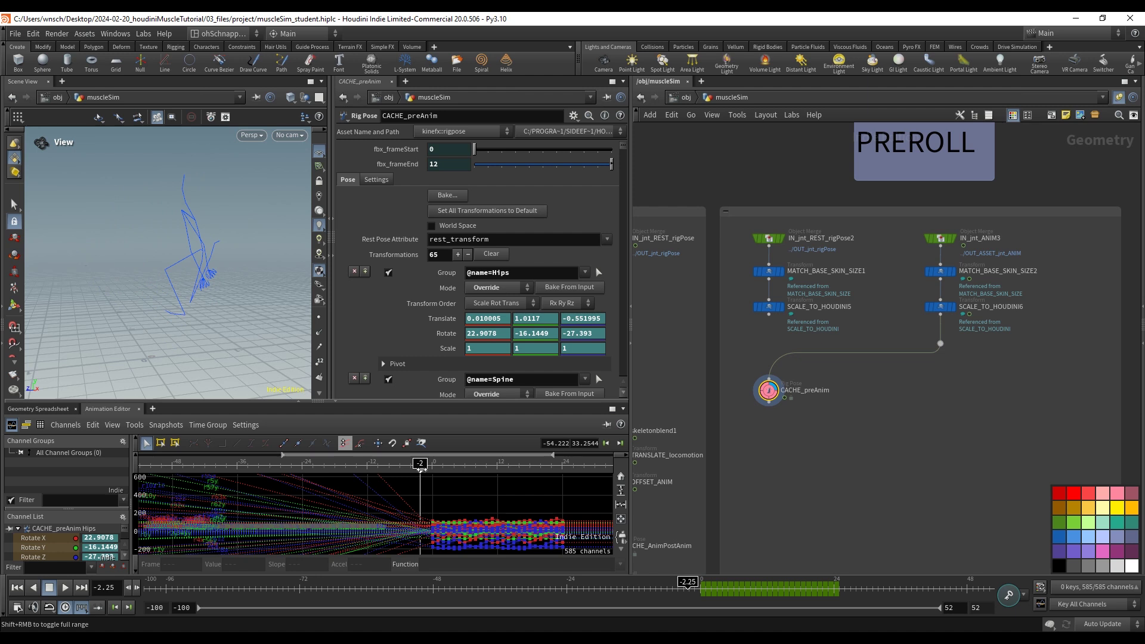
- Set the current time to frame 0 and collapse the Animation Editor to enlarge the viewport
mouse_move(411, 467)
mouse_down()
mouse_move(441, 471)
mouse_move(414, 471)
mouse_move(431, 471)
mouse_up()
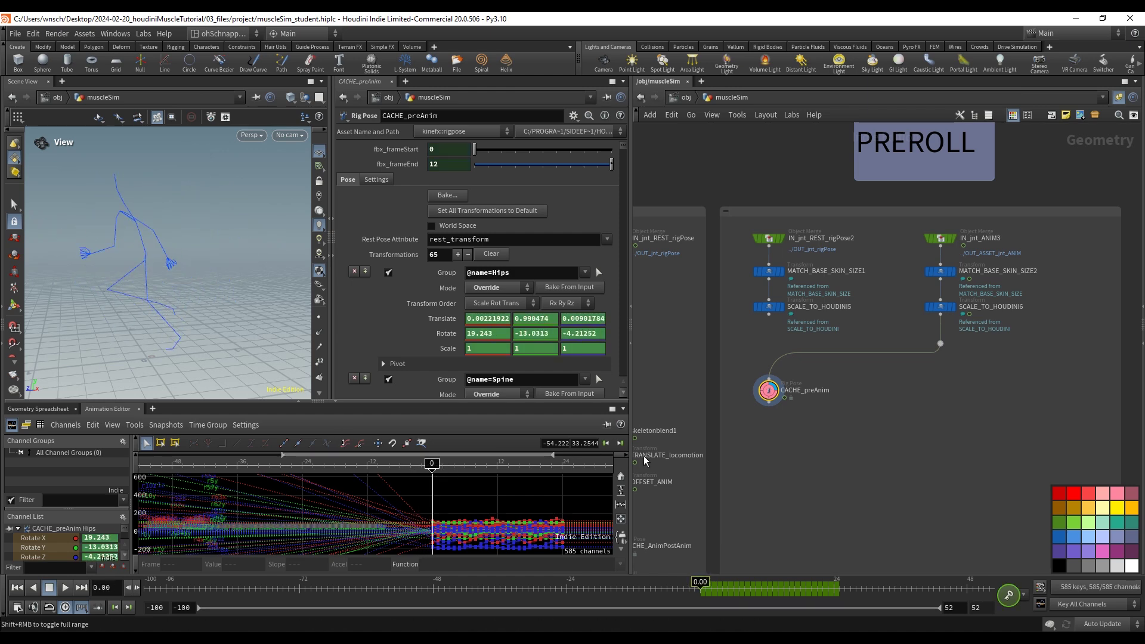
middle_drag(739, 449, 752, 411)
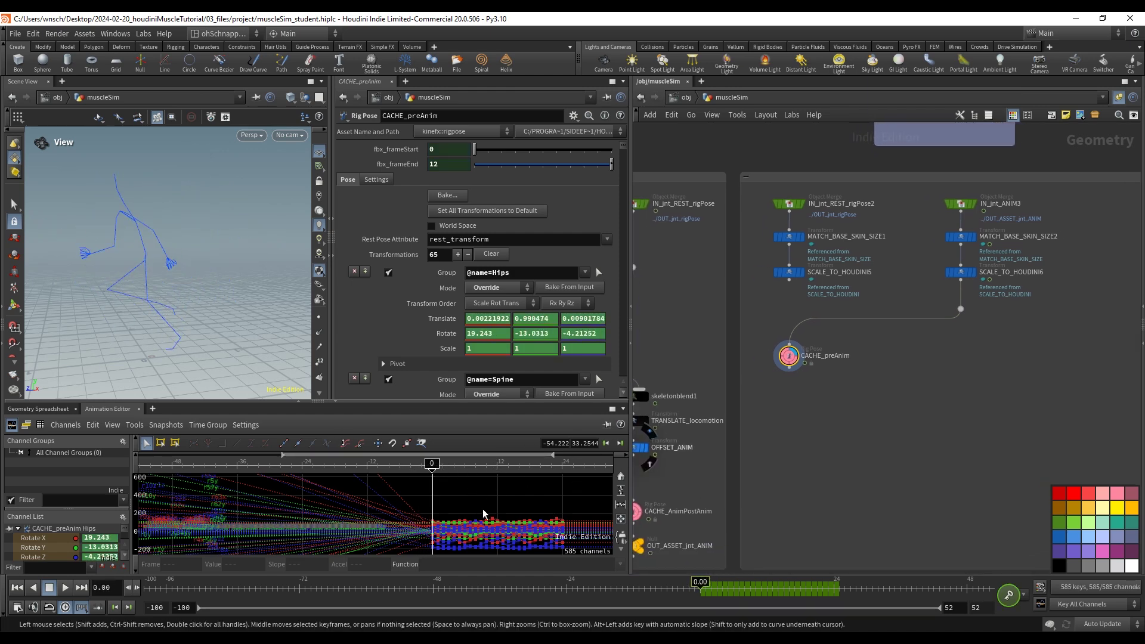
click(298, 400)
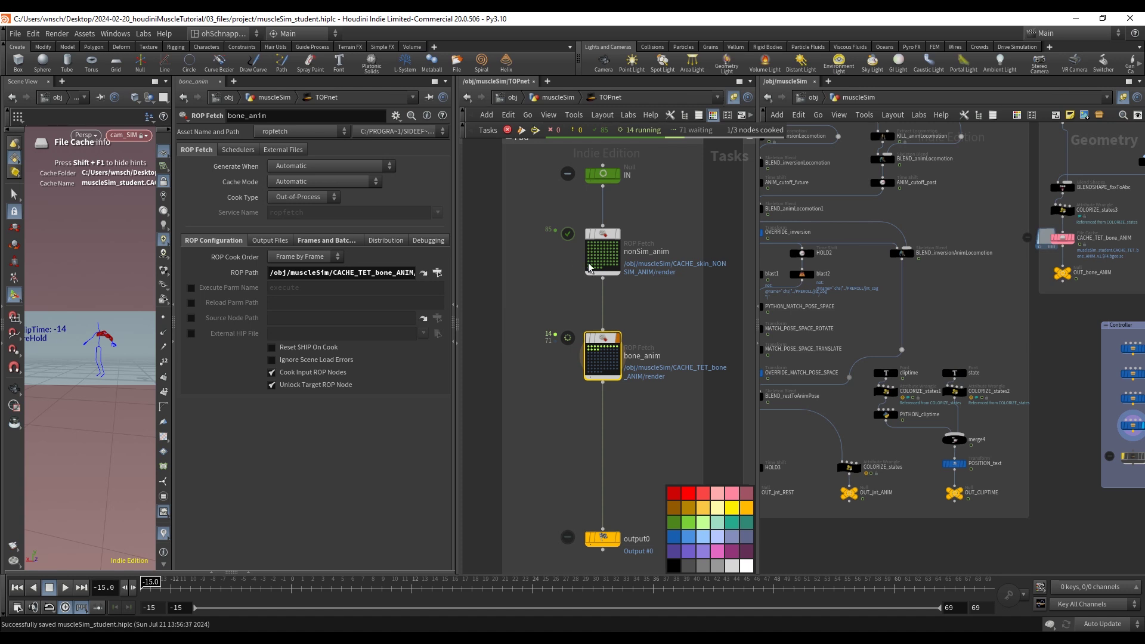
- Zoom and pan the TOP network to watch nonSim_anim and bone_anim cooking
mouse_move(604, 246)
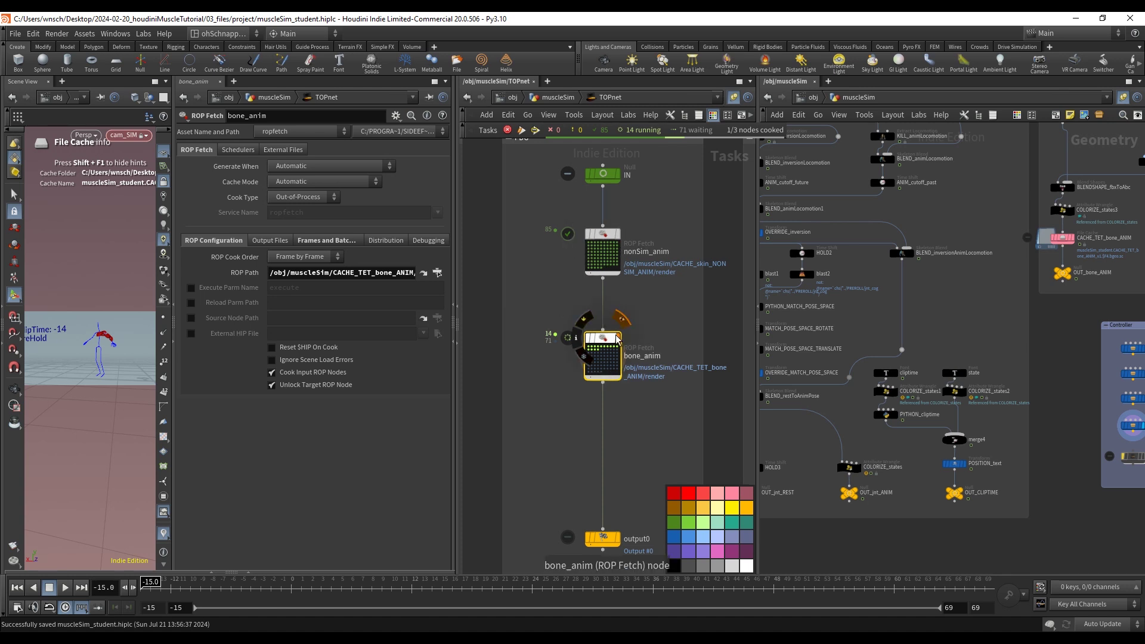
scroll(569, 358, up, 4)
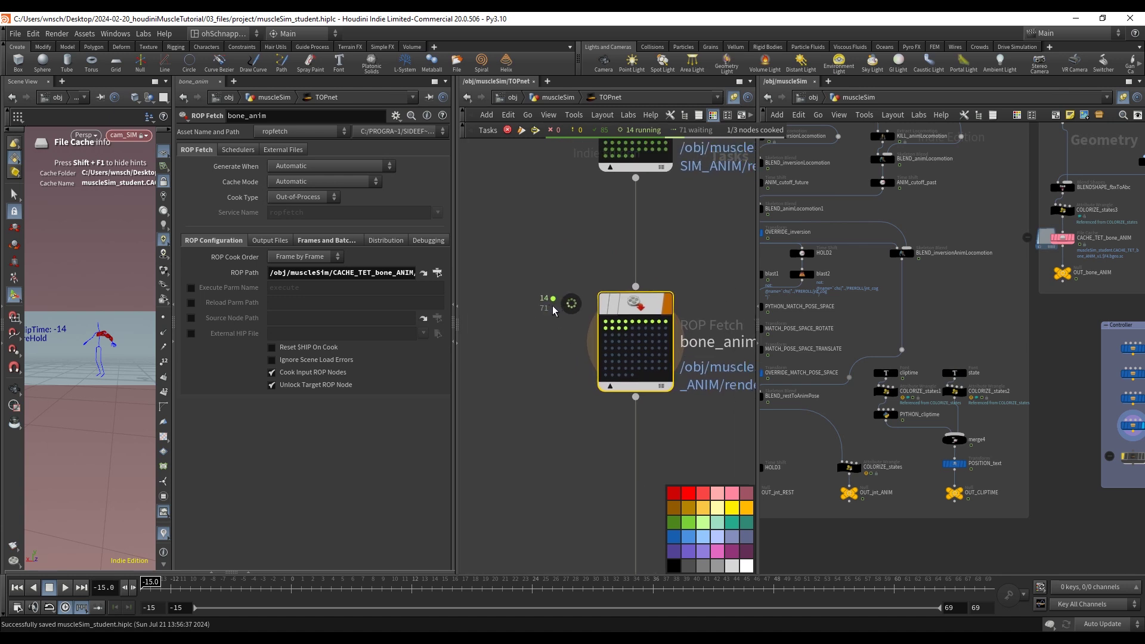
middle_drag(659, 341, 633, 415)
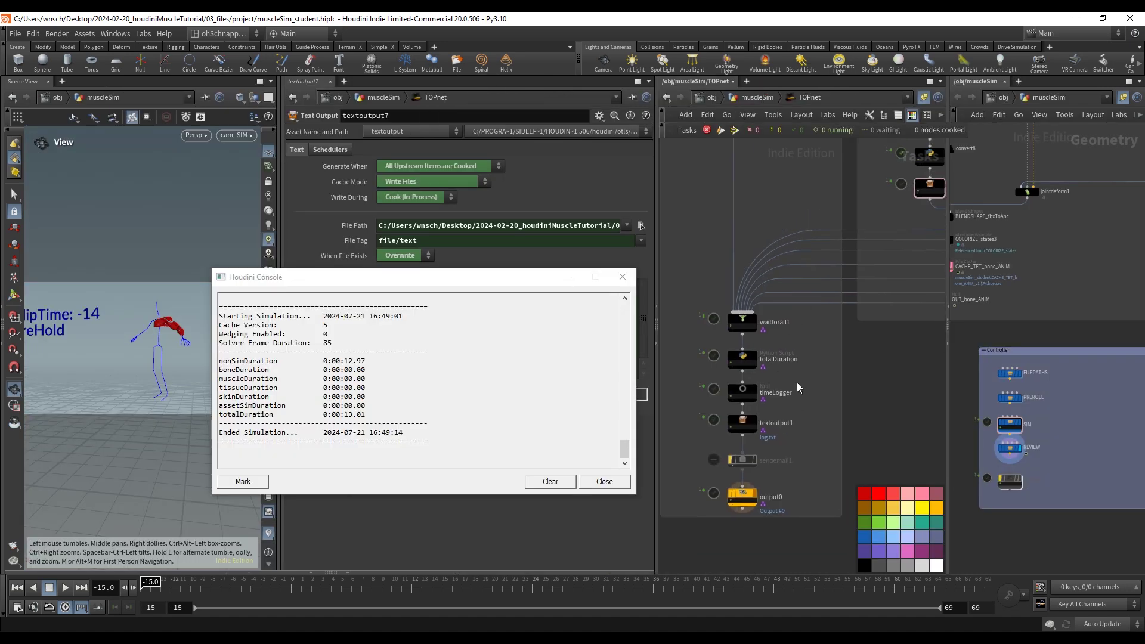
- Save the scene and highlight the duration lines in the timing log
key(ctrl+s)
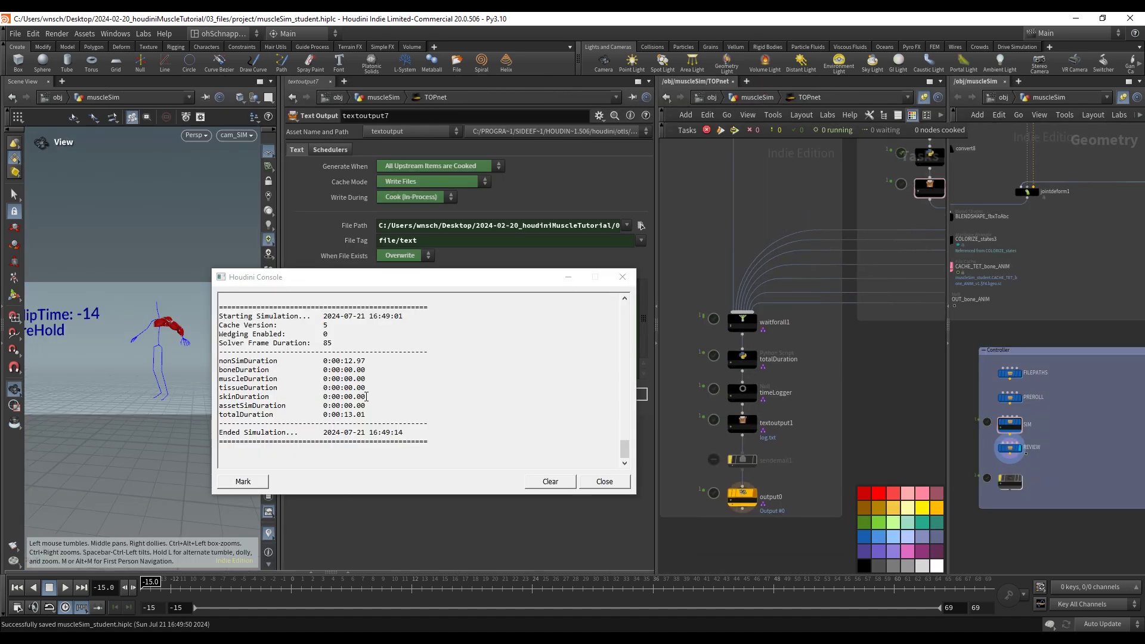
drag(341, 361, 352, 416)
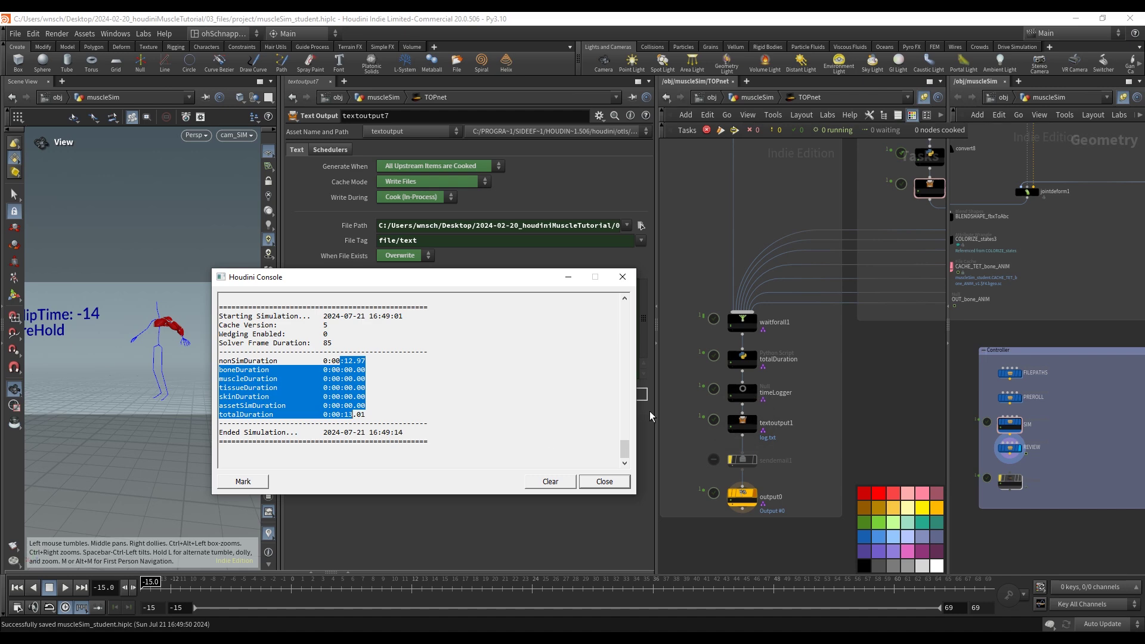
middle_drag(720, 406, 710, 377)
- Open the SIM settings, start a new simulation cook, and bring forward the cache_v5 folder
click(1009, 423)
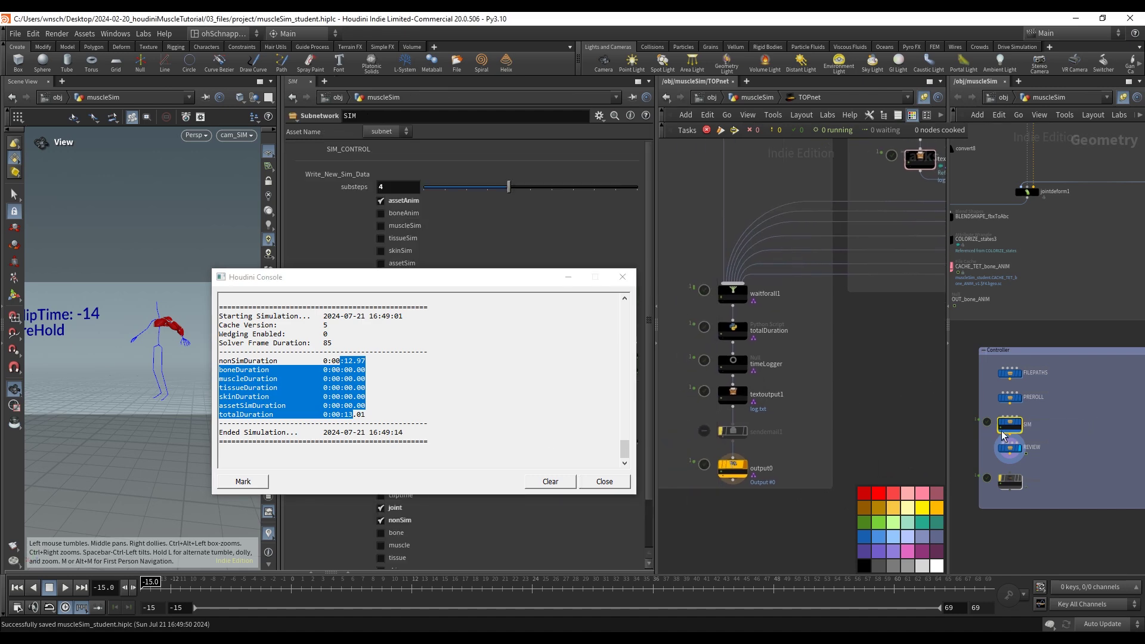
drag(499, 281, 354, 316)
click(431, 385)
mouse_move(239, 611)
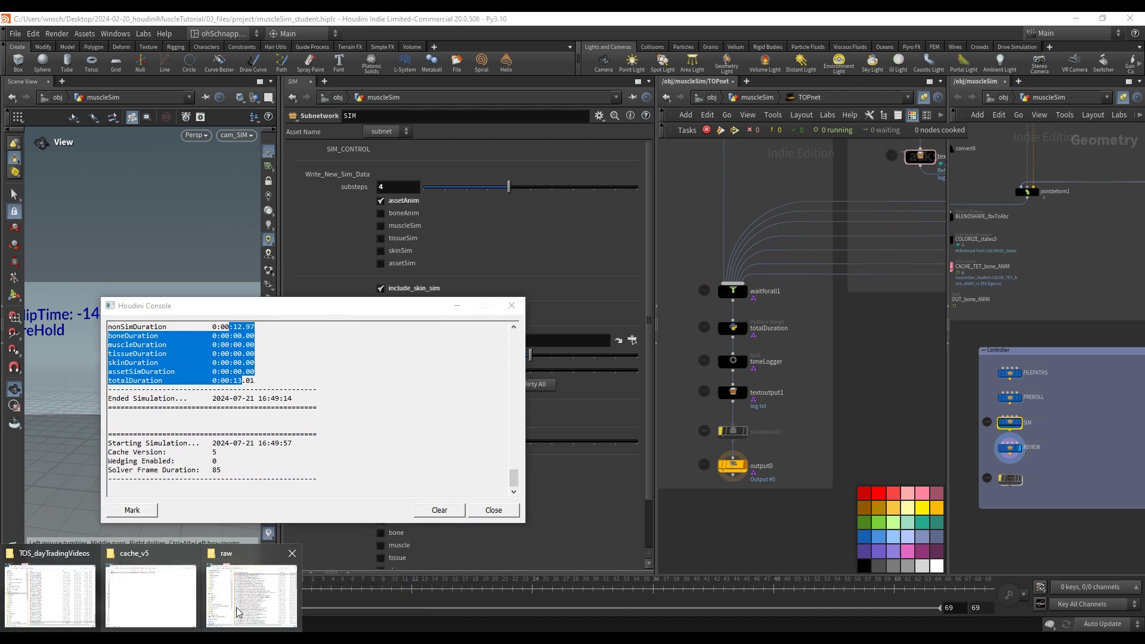
click(159, 599)
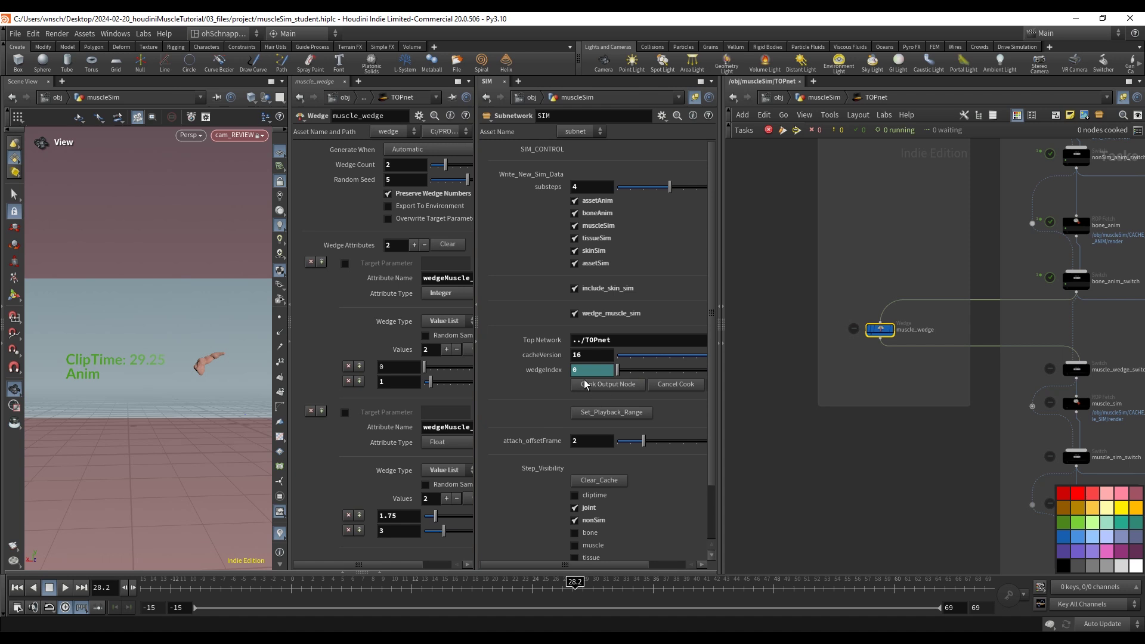
click(544, 370)
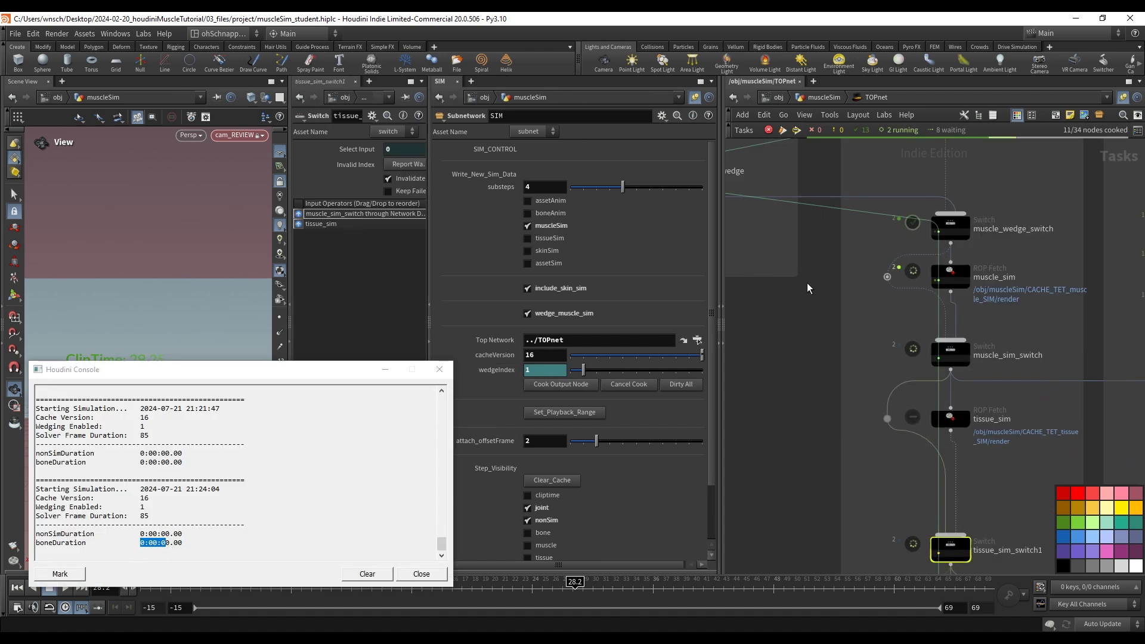
- Pan along muscle_wedge's downstream nodes and cycle the network wiring style to Rounded with Shift+S
scroll(903, 320, up, 5)
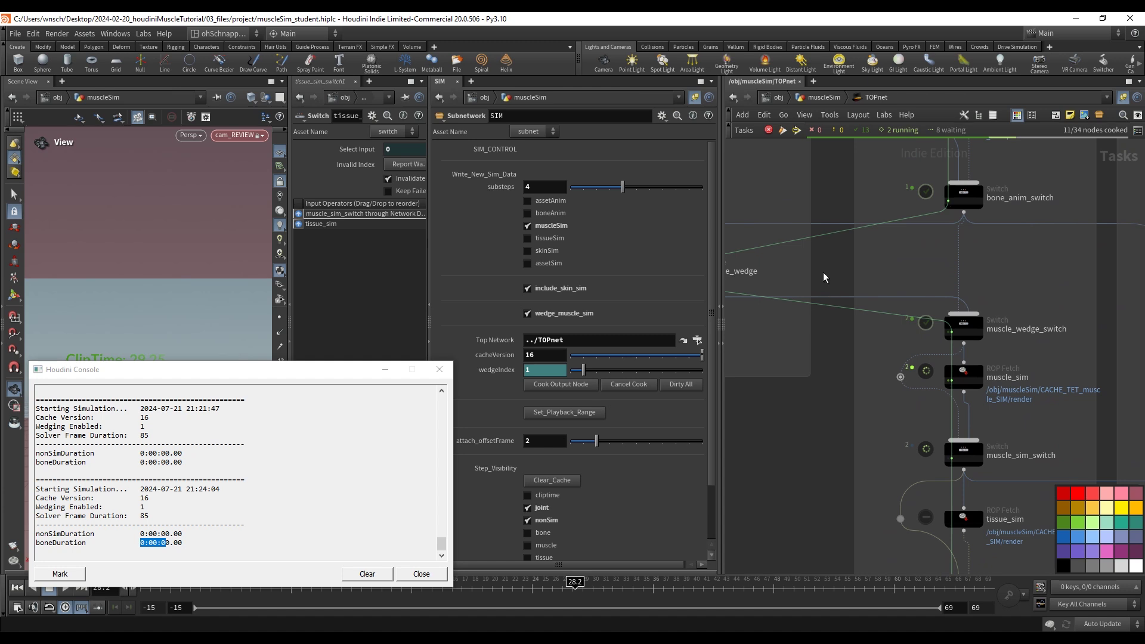
middle_drag(1096, 290, 930, 298)
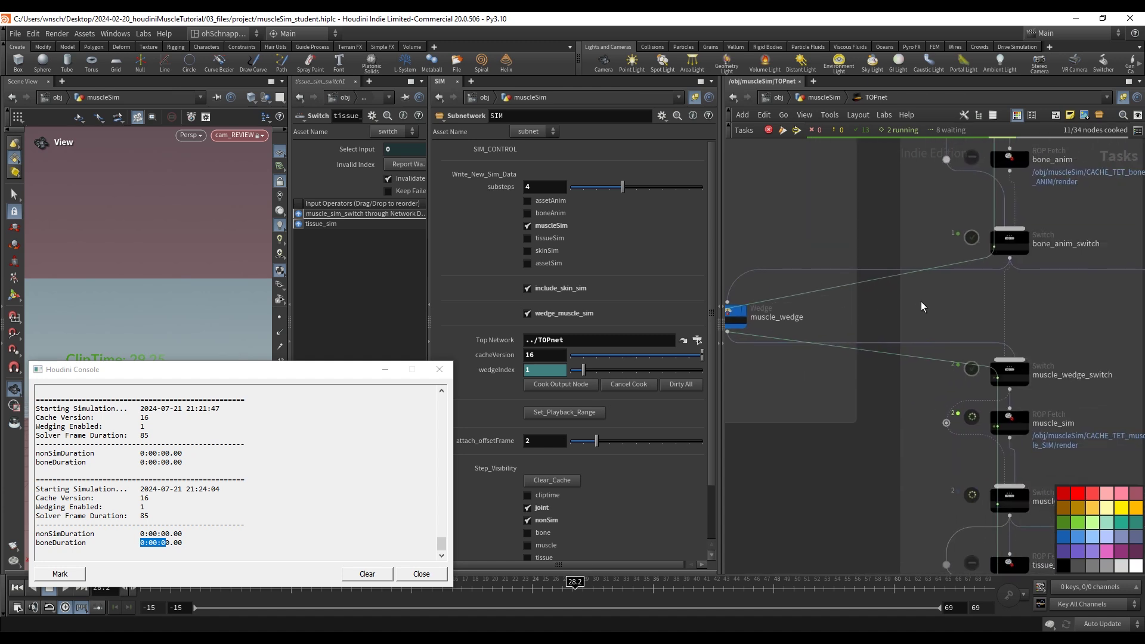
key(shift+s)
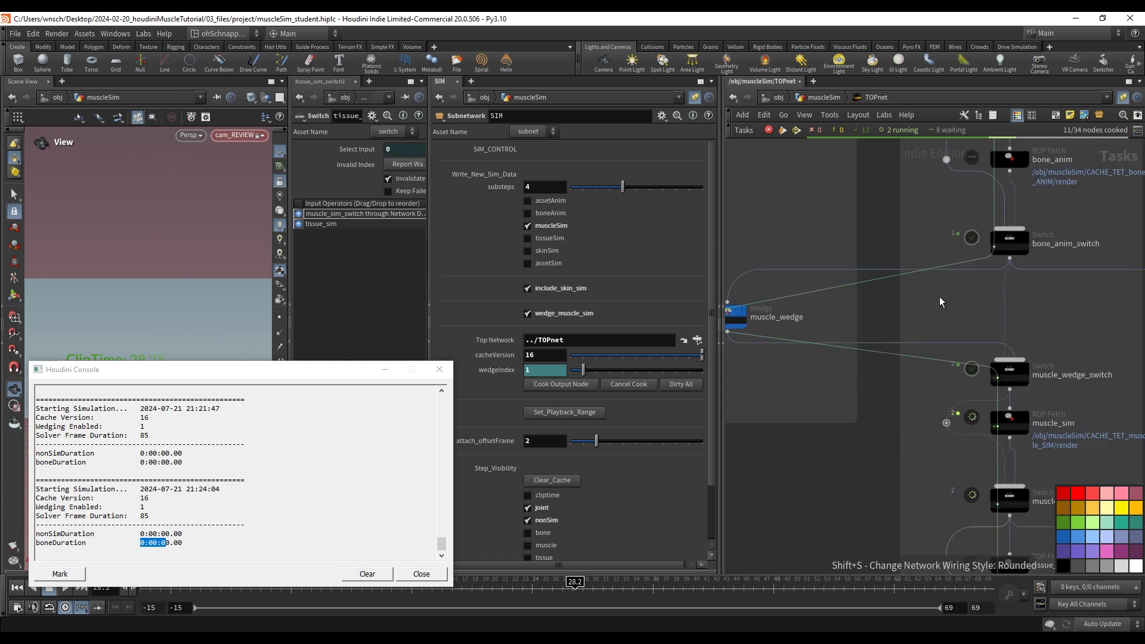
middle_drag(998, 269, 1087, 250)
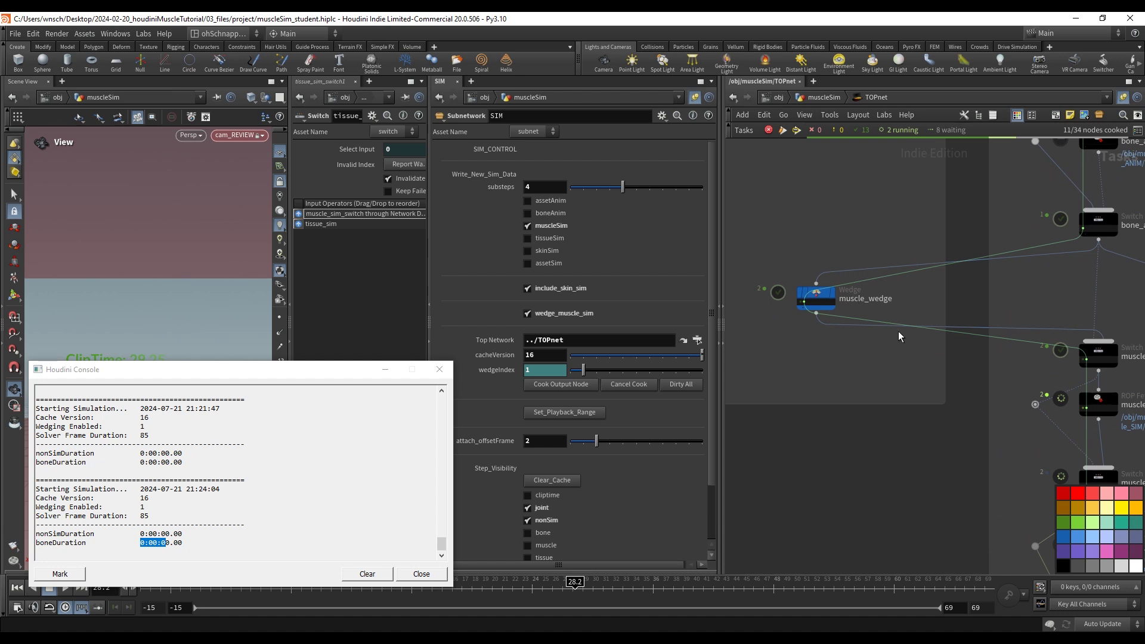
middle_drag(1029, 289, 919, 306)
key(shift+s)
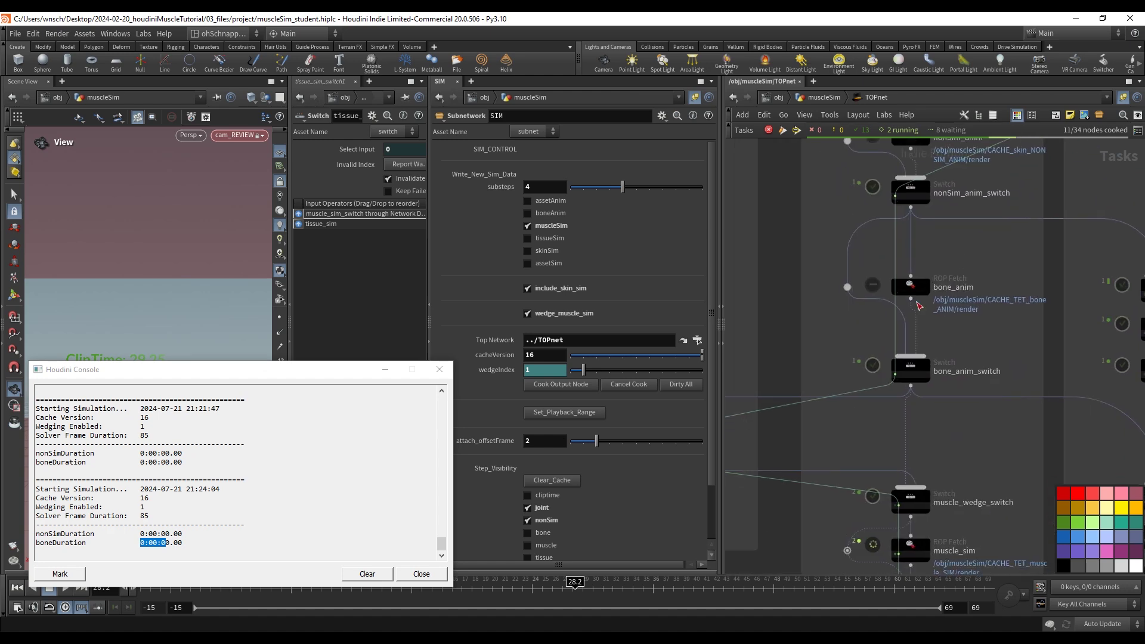
scroll(896, 377, down, 4)
- Set muscle_wedge's second float value to 3, then preview the muscle at wedge indices 0 and 1
click(838, 354)
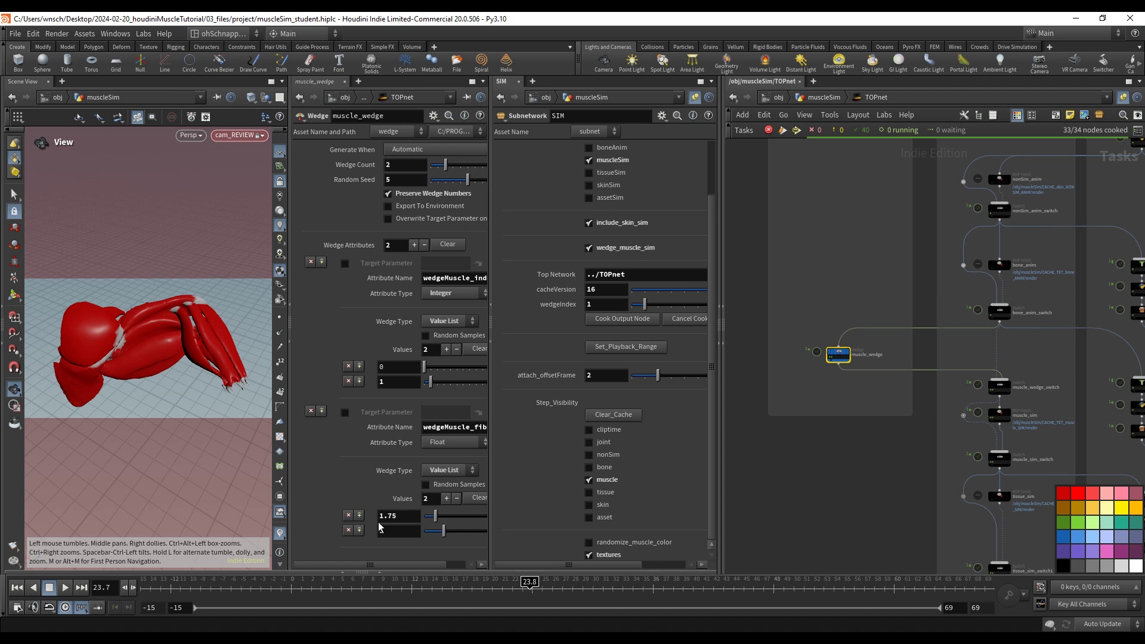
text(3)
drag(643, 305, 630, 305)
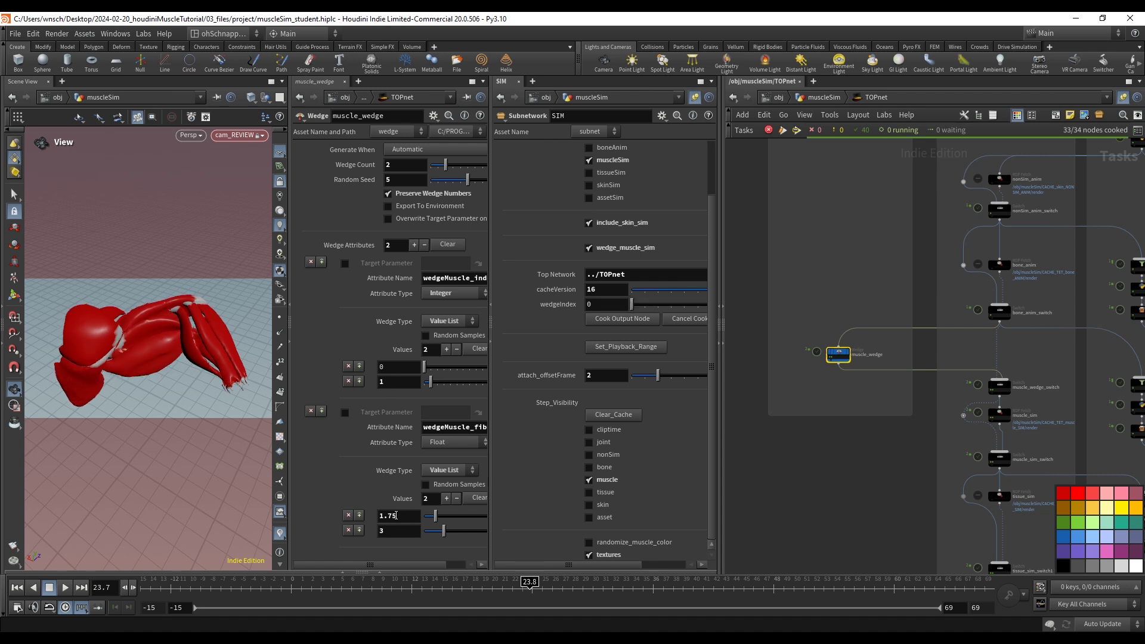
drag(631, 306, 644, 304)
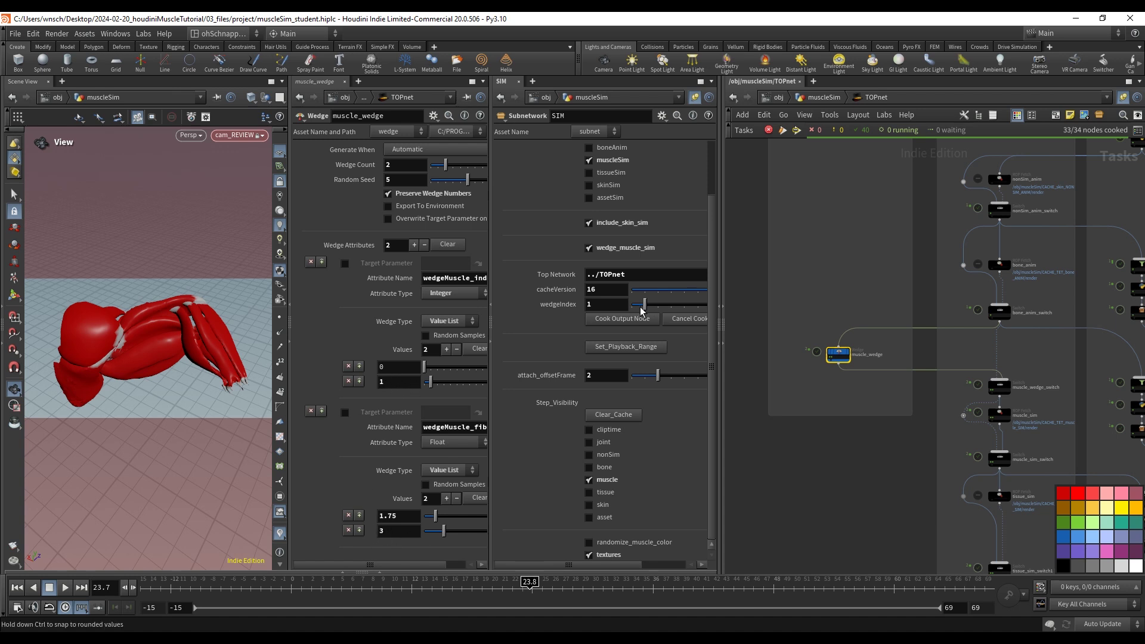
- Drag the SIM wedgeIndex slider back to 0 to preview the first muscle wedge again
mouse_move(644, 305)
mouse_down()
mouse_move(626, 308)
mouse_move(656, 305)
mouse_move(636, 303)
mouse_up()
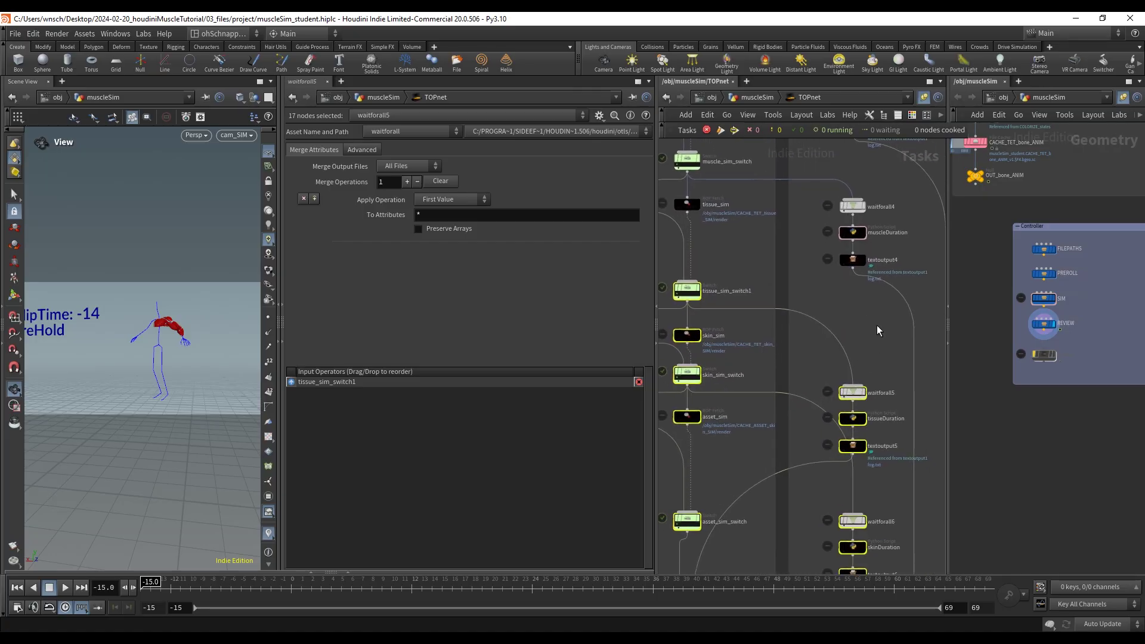
- Move the tissue timing nodes higher up in the network and save the scene
drag(853, 398, 855, 341)
middle_drag(787, 337, 851, 297)
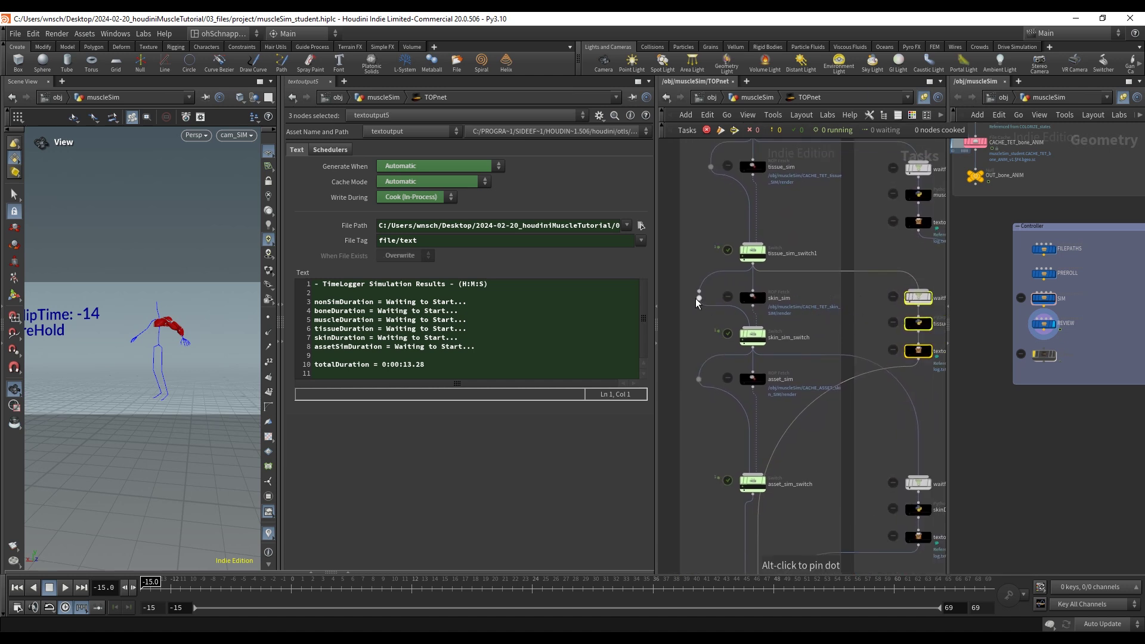
middle_drag(840, 351, 873, 313)
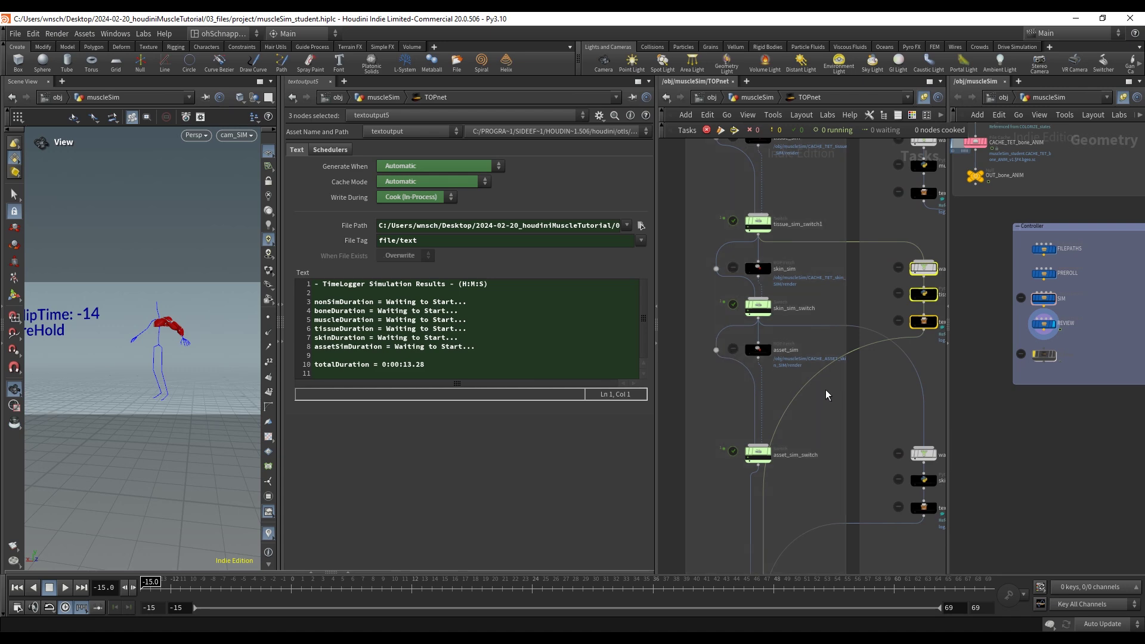
middle_drag(868, 422, 785, 377)
scroll(793, 357, down, 3)
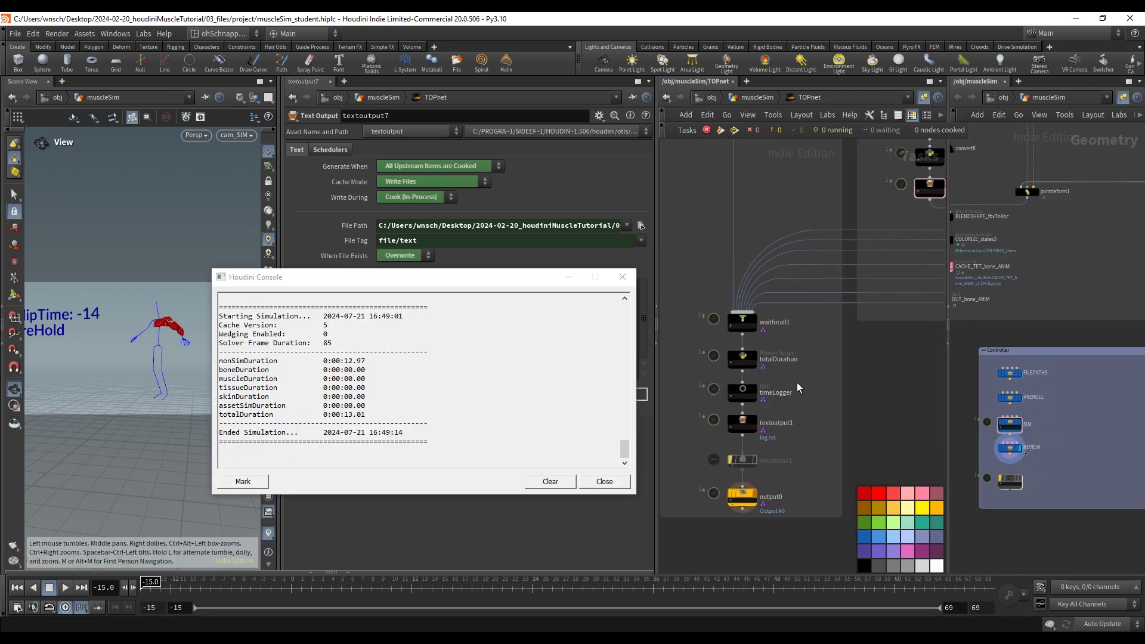
key(ctrl+s)
- Cook the SIM controller's output node to start a new timed simulation run
drag(341, 361, 353, 415)
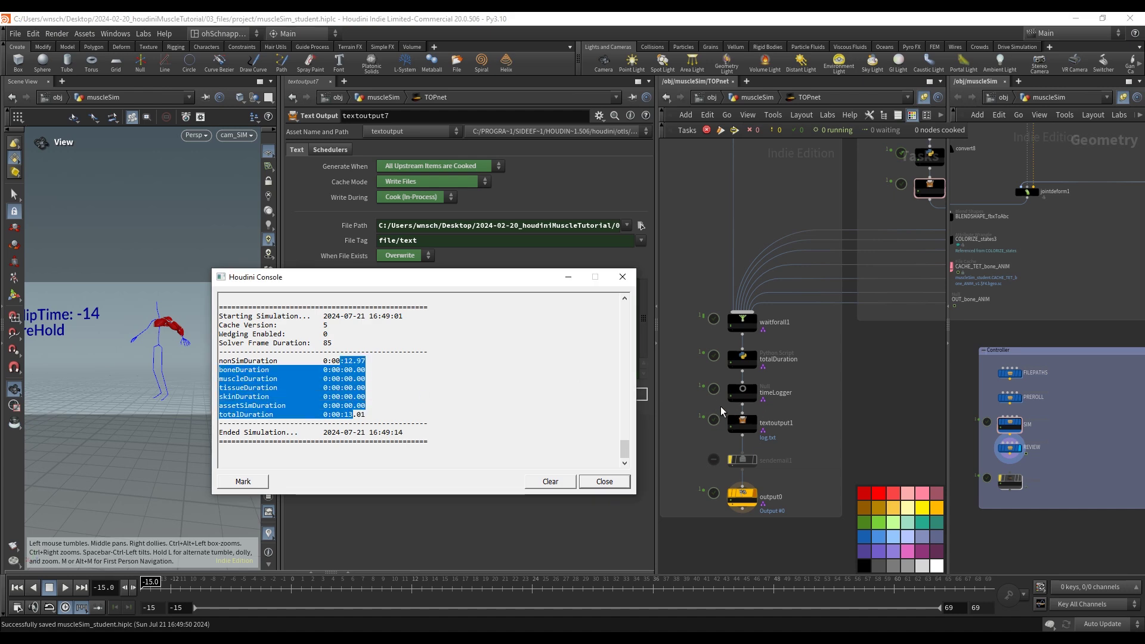
middle_drag(938, 422, 929, 393)
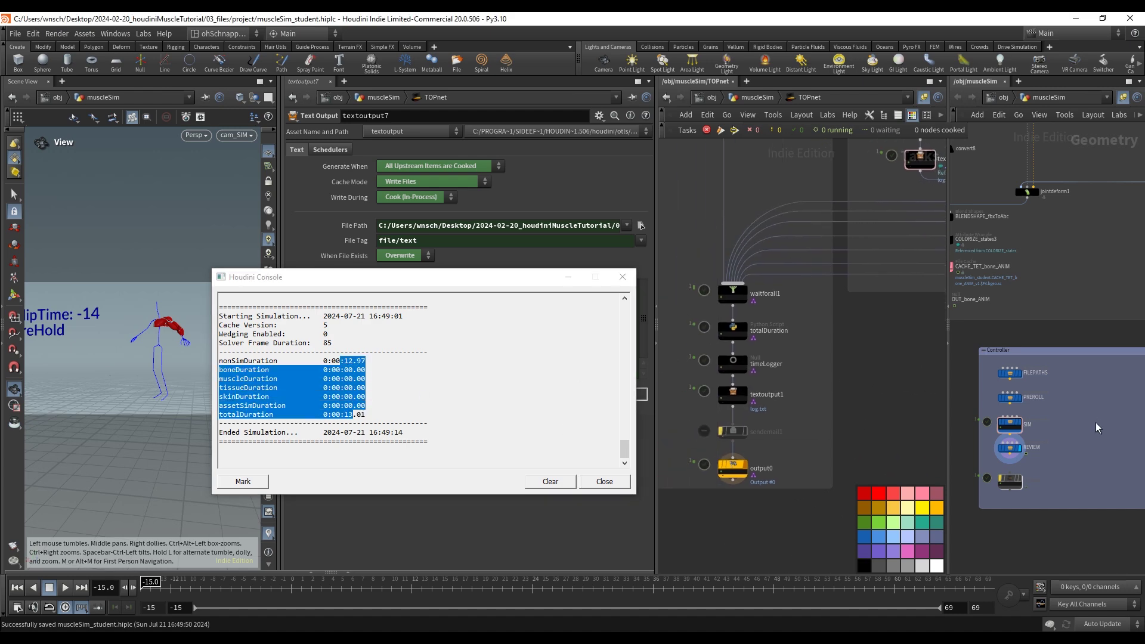
click(1009, 424)
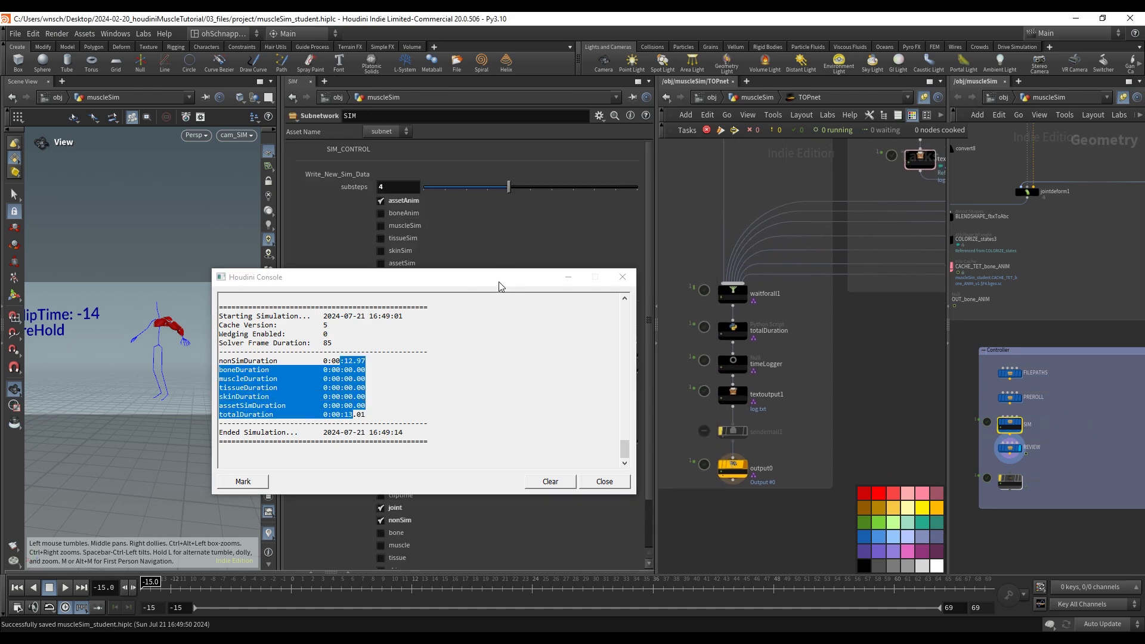
drag(500, 277, 354, 311)
click(425, 385)
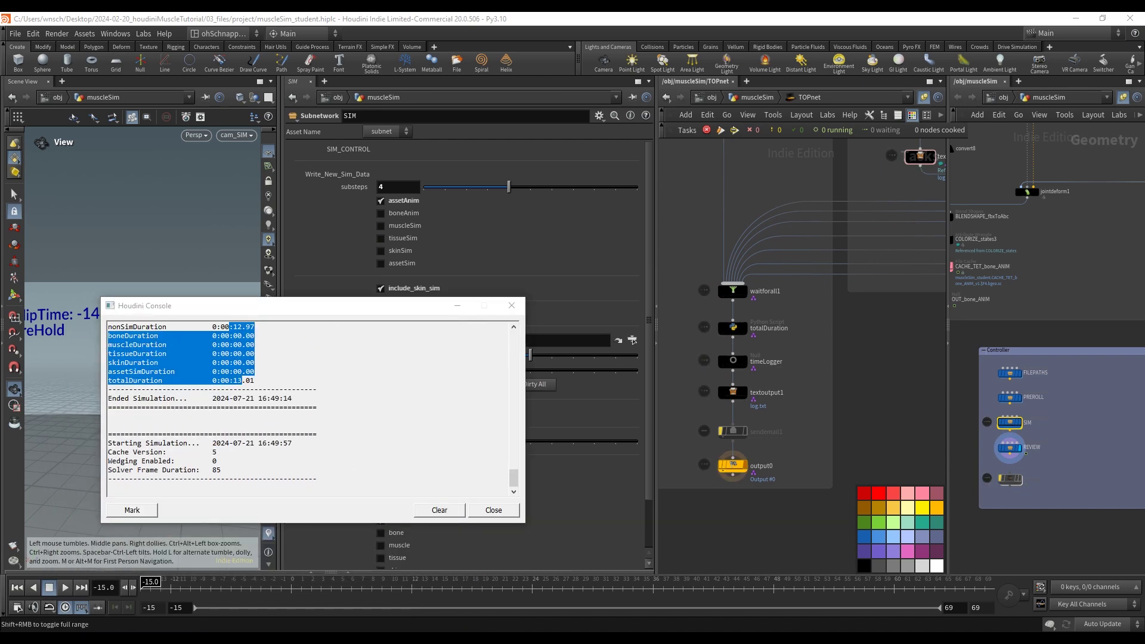
- Open log.txt from the cache_v5 folder to read the simulation durations
click(161, 601)
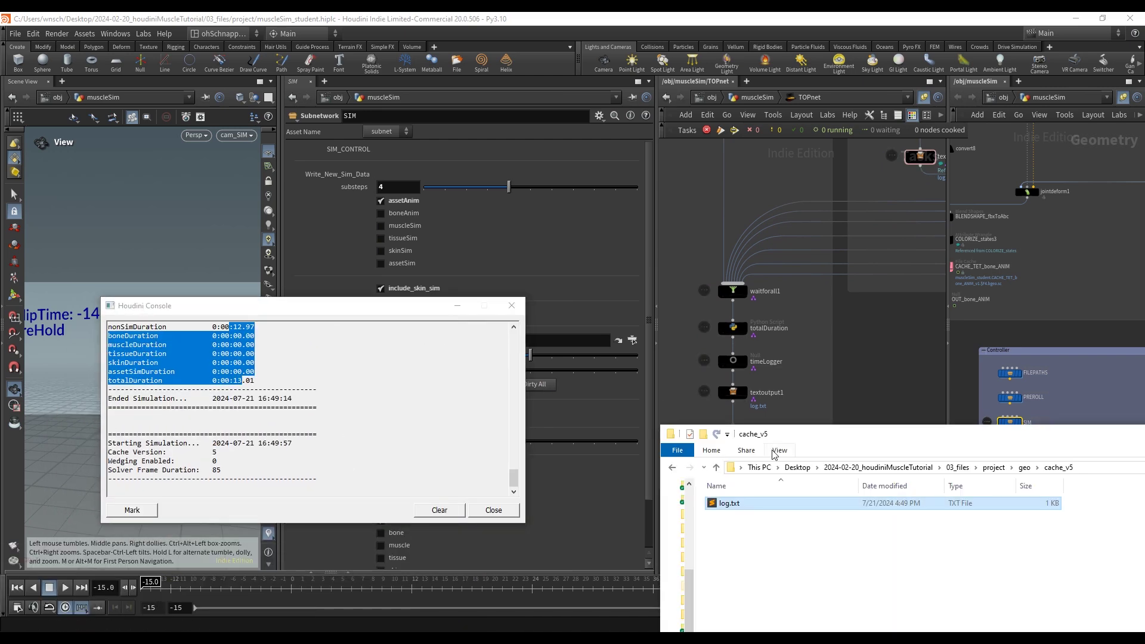
click(774, 532)
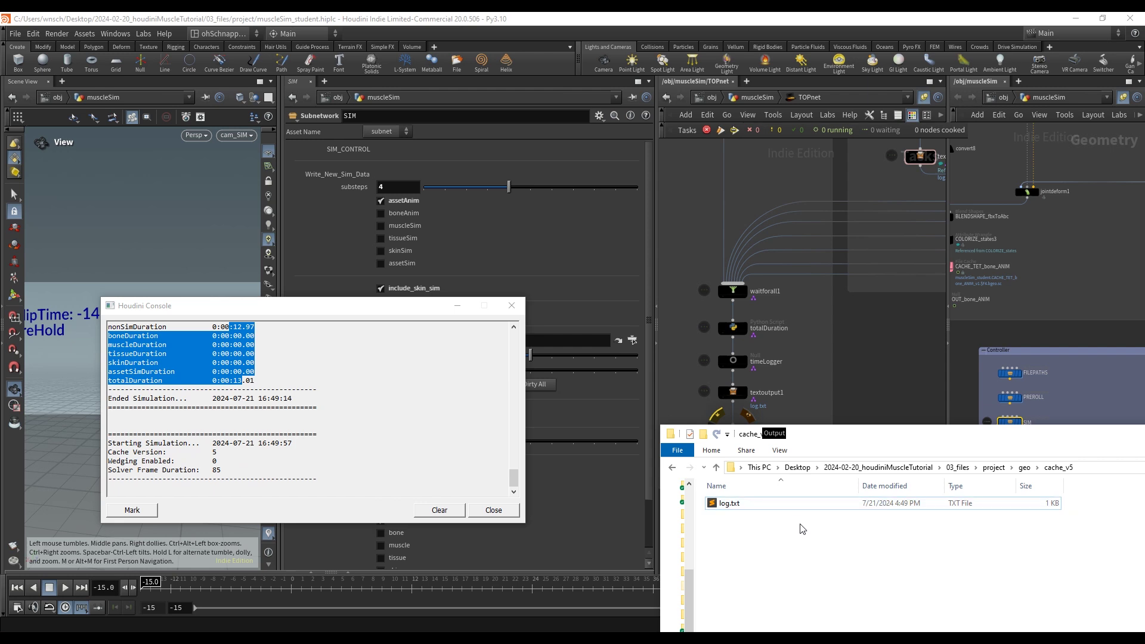
double_click(734, 508)
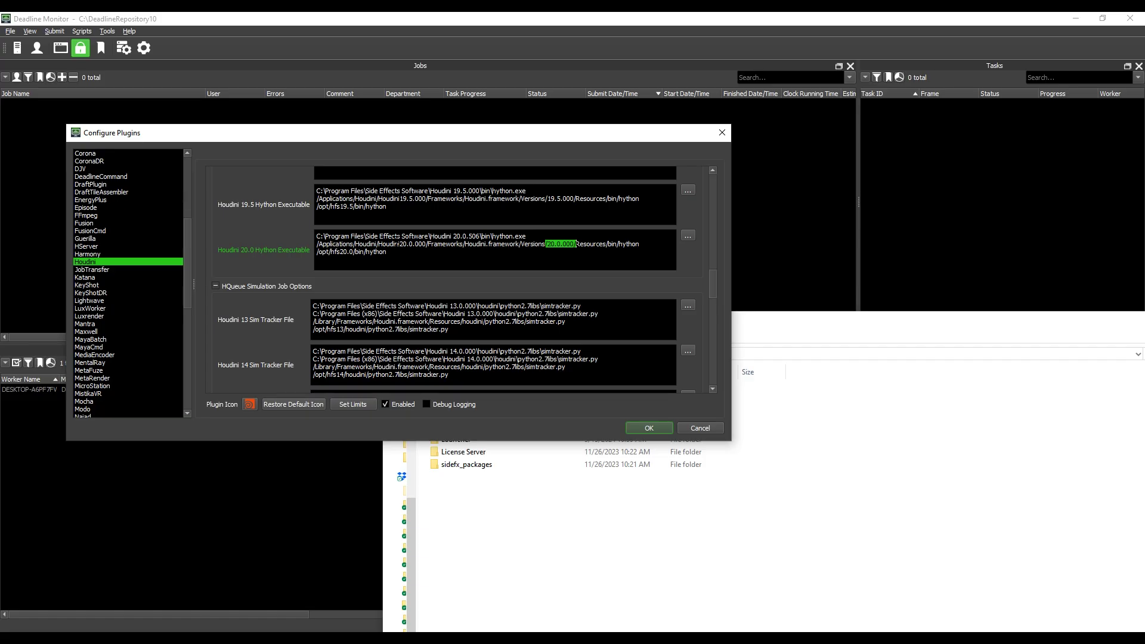
- Finish editing the Houdini 20.0 Hython executable path in Deadline's Configure Plugins
click(416, 244)
drag(709, 269, 705, 351)
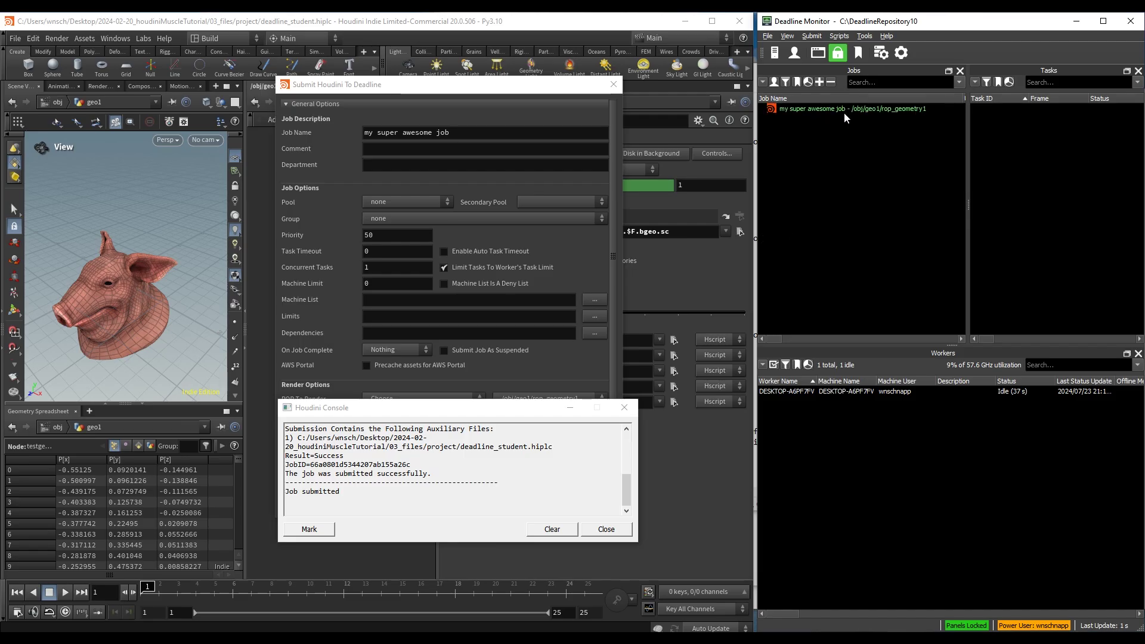
- Select the submitted job and maximize Deadline Monitor to follow its frames 1-25 task
click(896, 109)
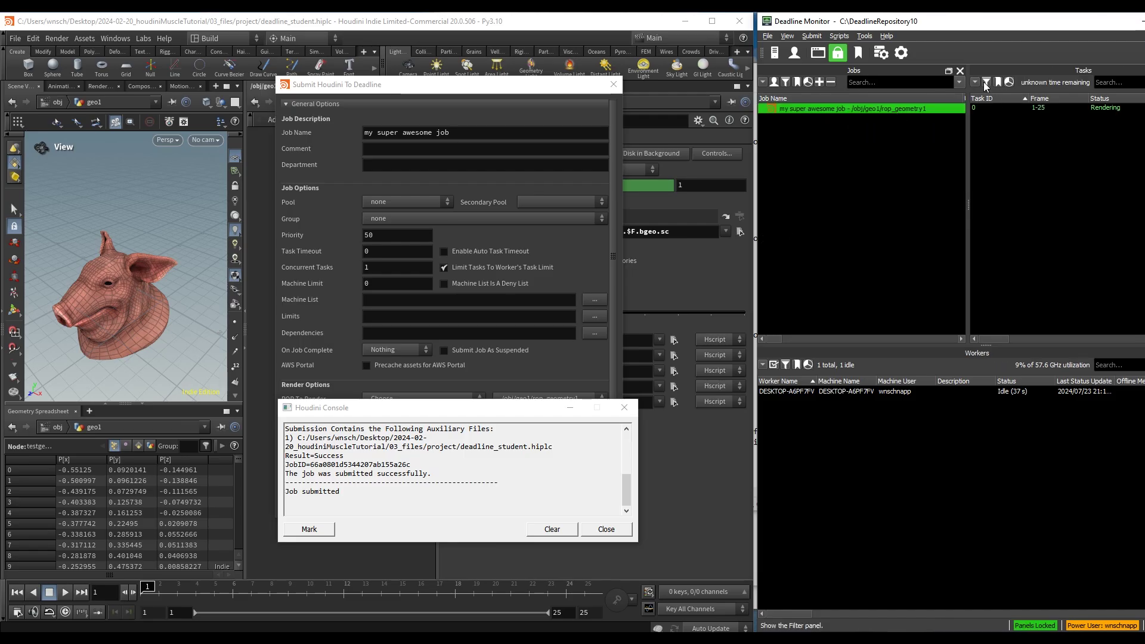
drag(983, 21, 716, 1)
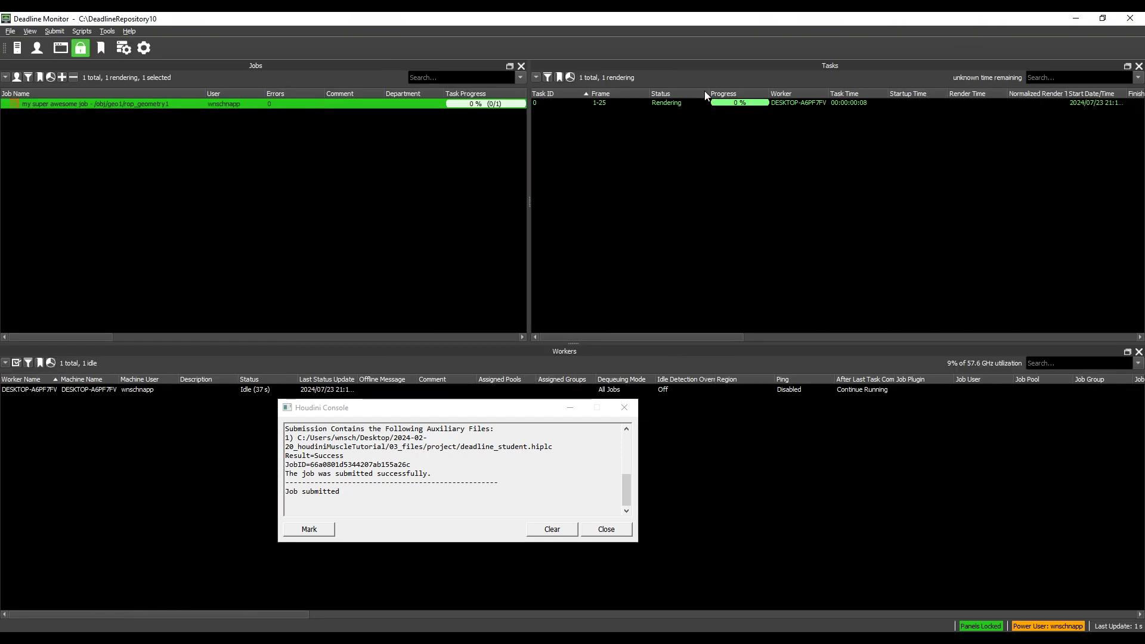